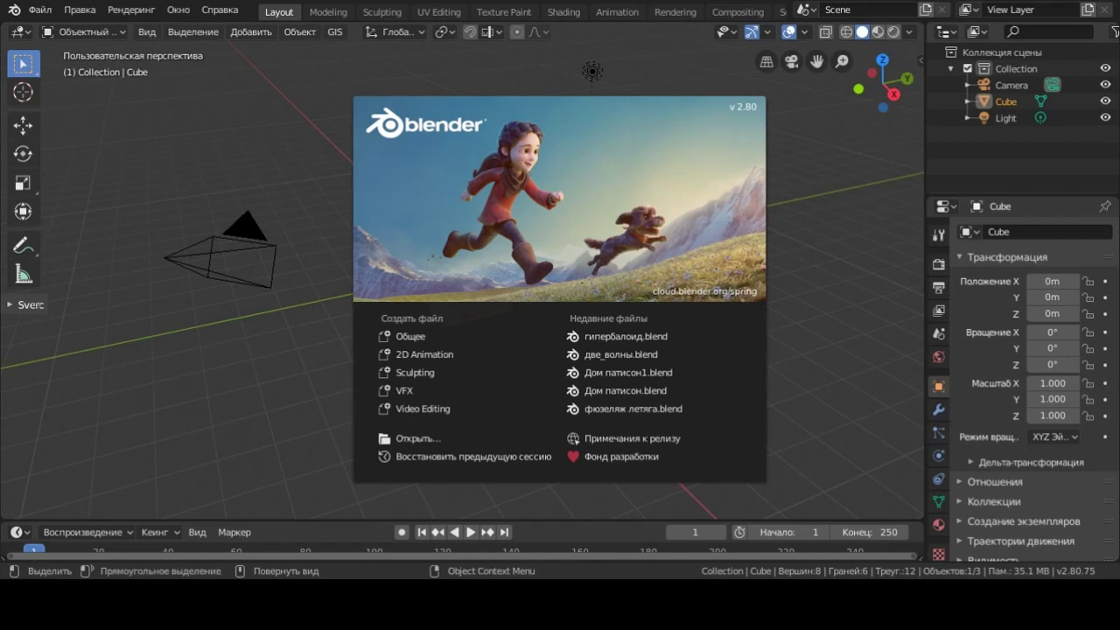
- Dismiss the splash screen, delete the cube, camera and light, and enlarge the timeline area
{"action": "left_click", "coordinate": [230, 382]}
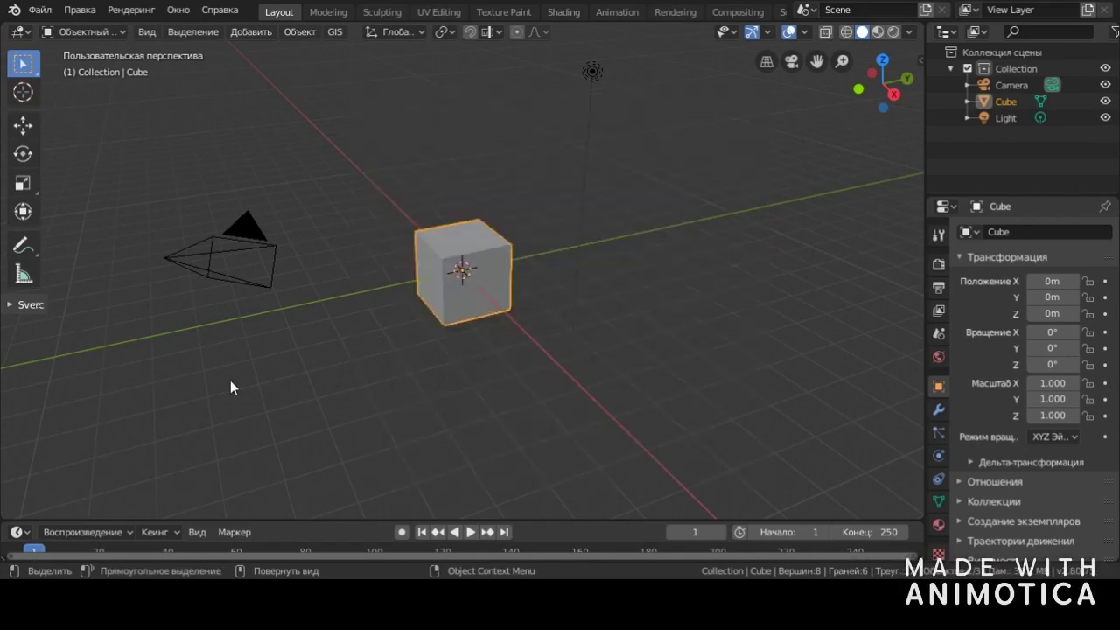
{"action": "key", "text": "a"}
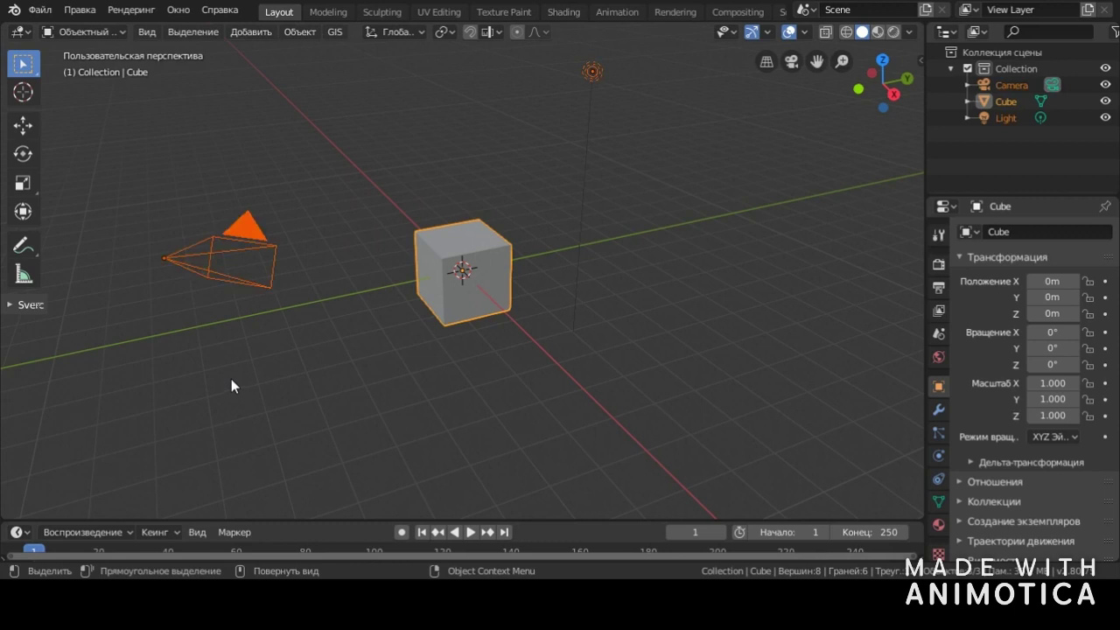
{"action": "key", "text": "Delete"}
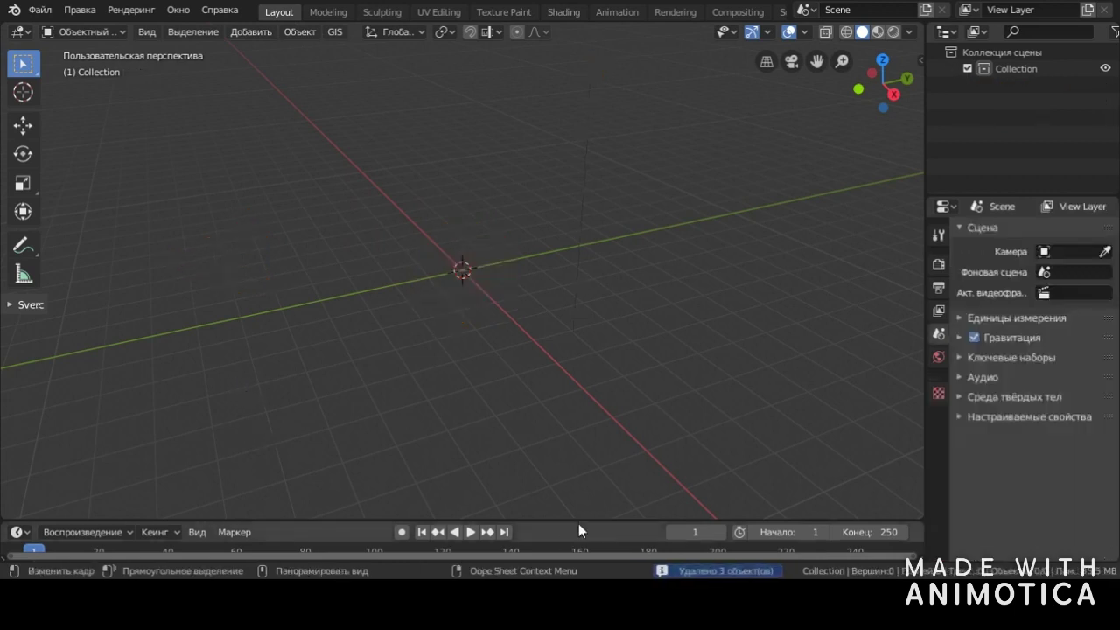
{"action": "left_click_drag", "start_coordinate": [590, 519], "coordinate": [590, 274]}
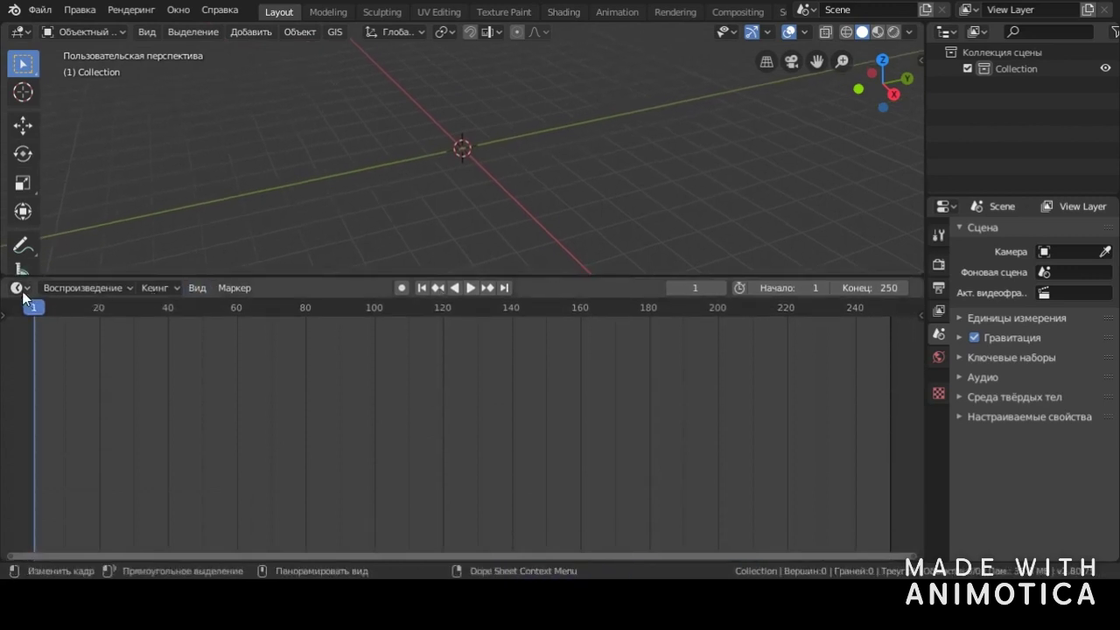
- Switch the timeline to a Sverchok Nodes editor, create a new node tree, and choose the Окружность node
{"action": "left_click", "coordinate": [16, 288]}
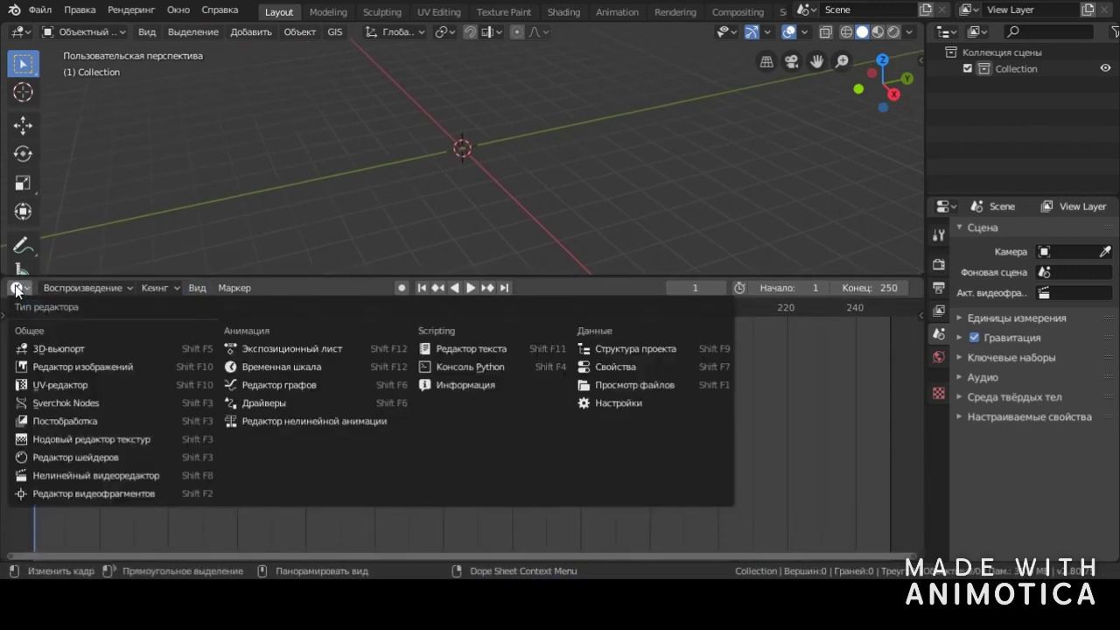
{"action": "left_click", "coordinate": [58, 403]}
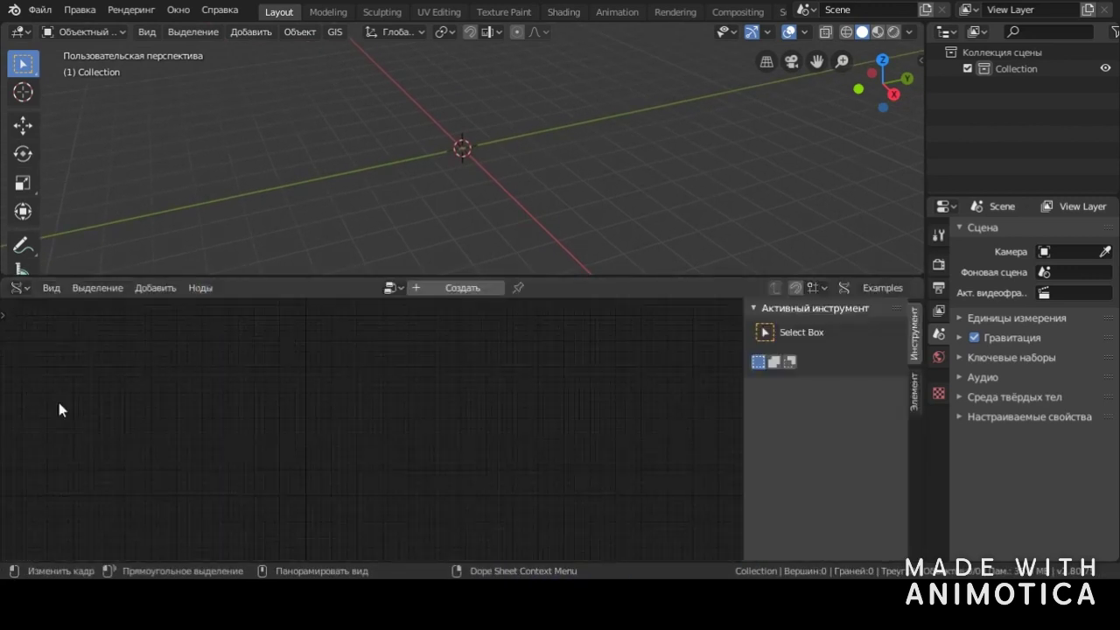
{"action": "left_click", "coordinate": [445, 292]}
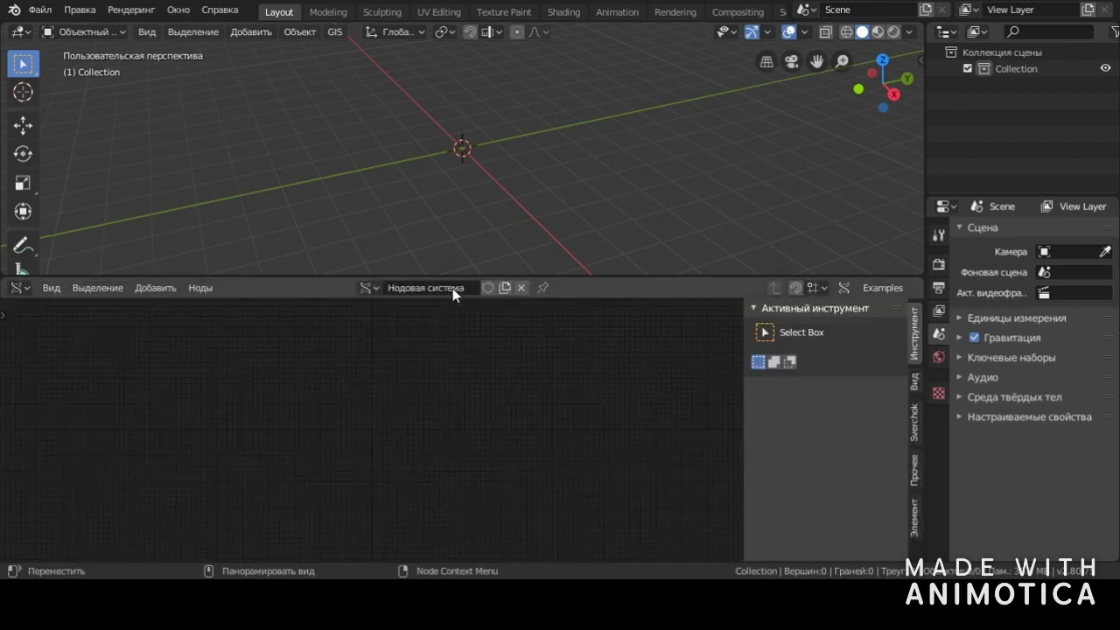
{"action": "left_click", "coordinate": [153, 289]}
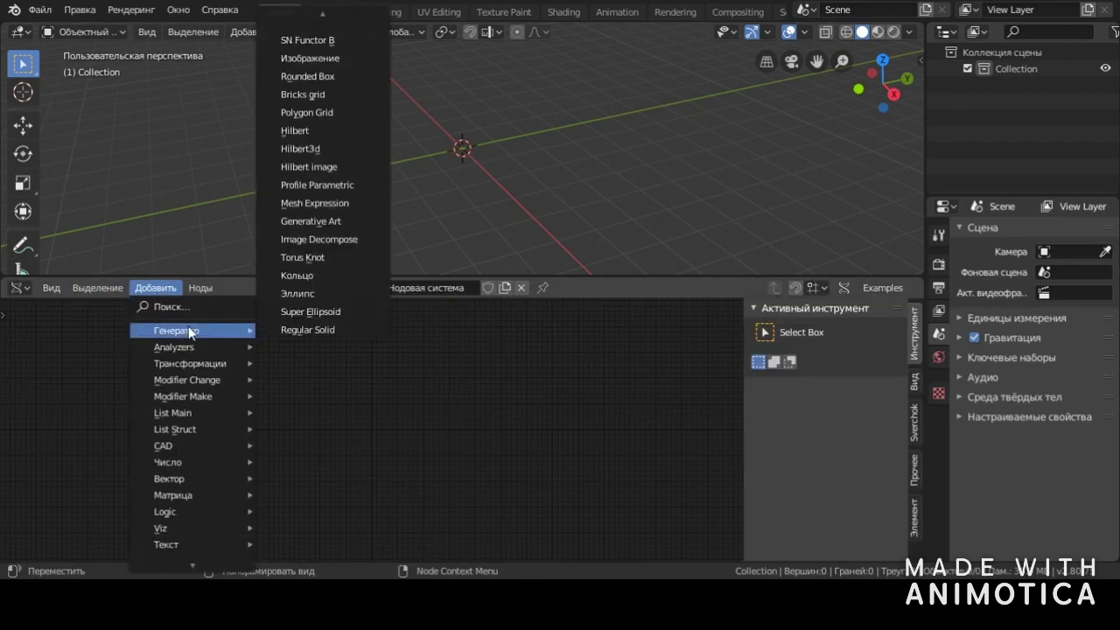
{"action": "mouse_move", "coordinate": [192, 331]}
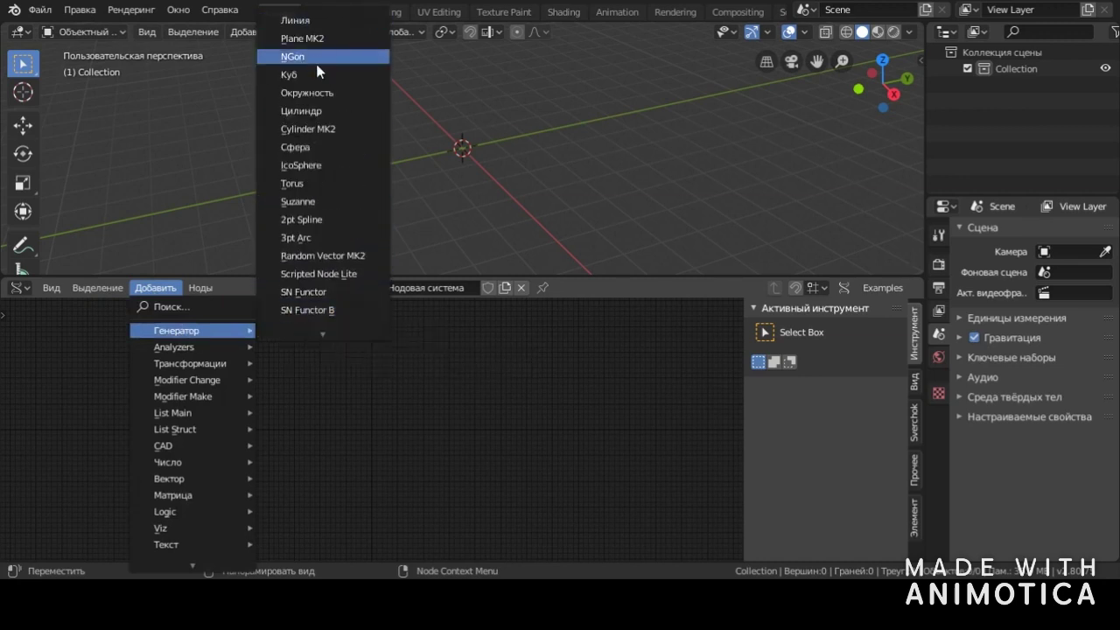
{"action": "left_click", "coordinate": [325, 93]}
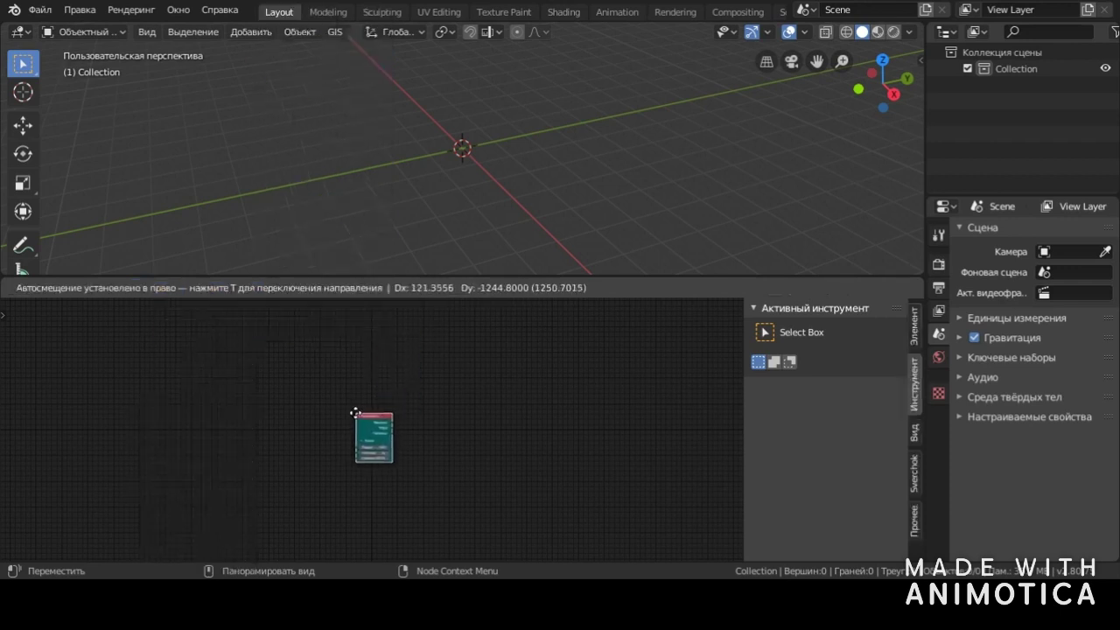
- Place the Окружность circle node and set its Градус to 180 for a half circle
{"action": "left_click", "coordinate": [360, 413]}
{"action": "scroll", "coordinate": [373, 438], "scroll_direction": "up", "scroll_amount": 2}
{"action": "scroll", "coordinate": [375, 437], "scroll_direction": "up", "scroll_amount": 2}
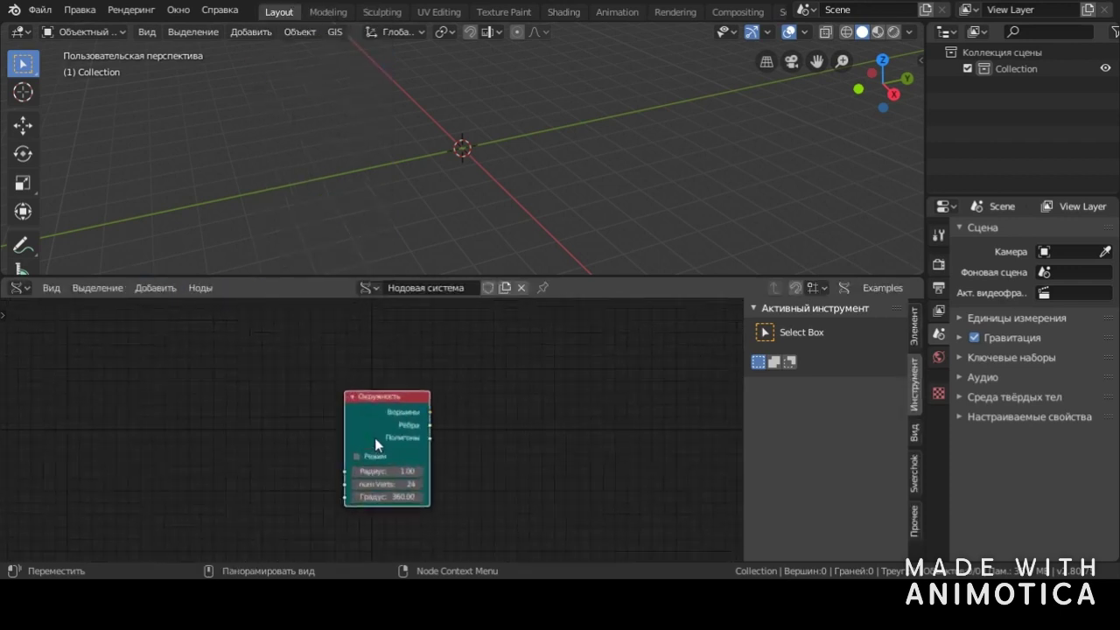
{"action": "scroll", "coordinate": [378, 437], "scroll_direction": "up", "scroll_amount": 1}
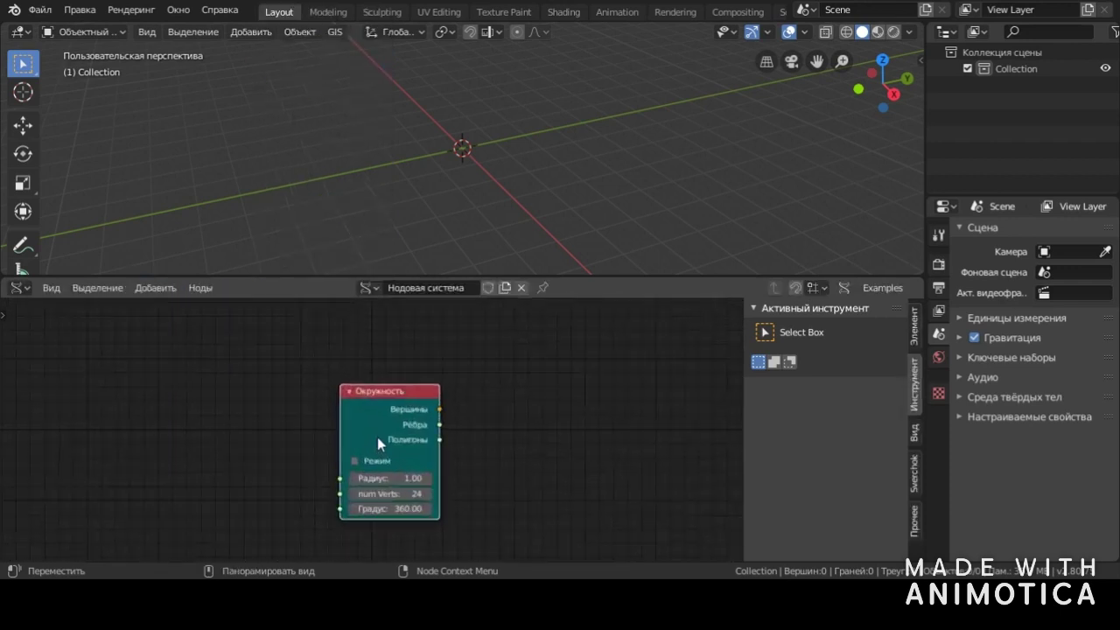
{"action": "left_click", "coordinate": [398, 508]}
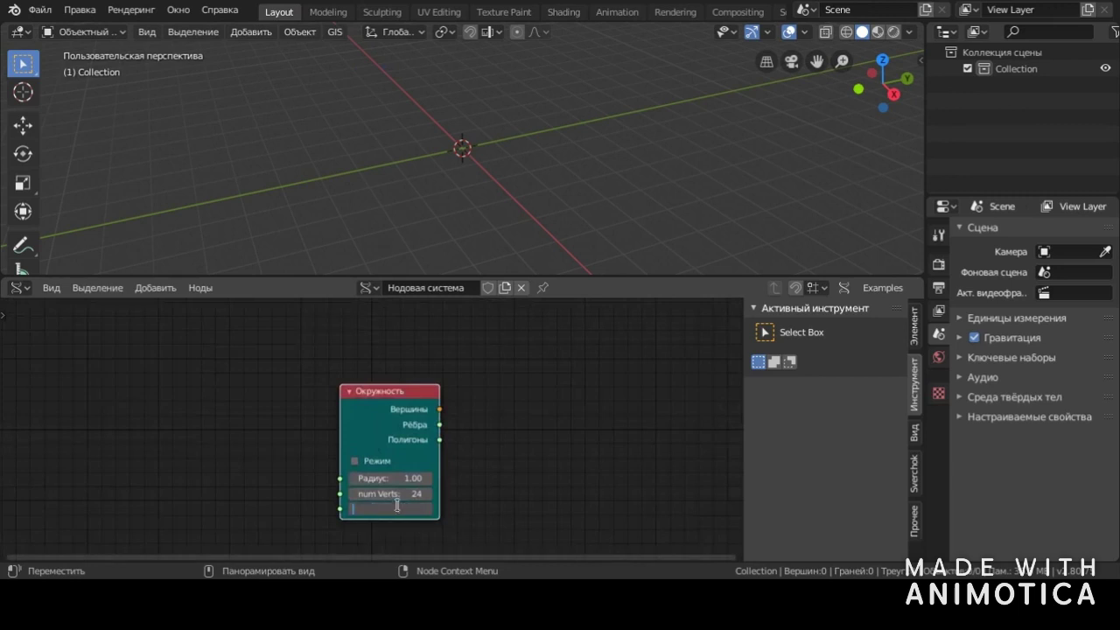
{"action": "key", "text": "Return"}
{"action": "left_click", "coordinate": [155, 289]}
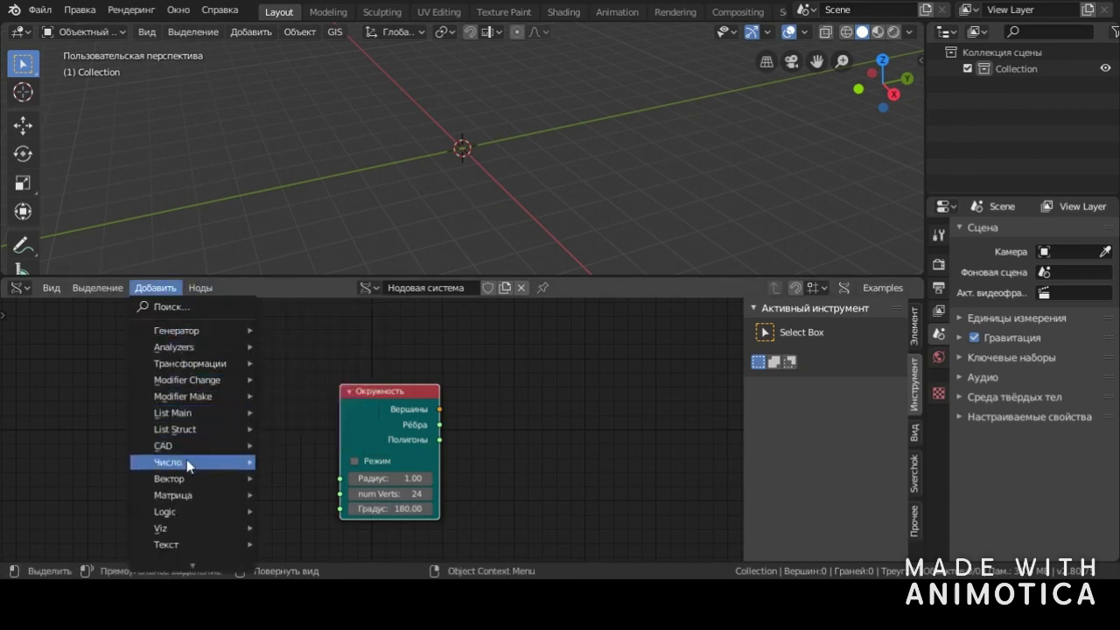
{"action": "mouse_move", "coordinate": [160, 528]}
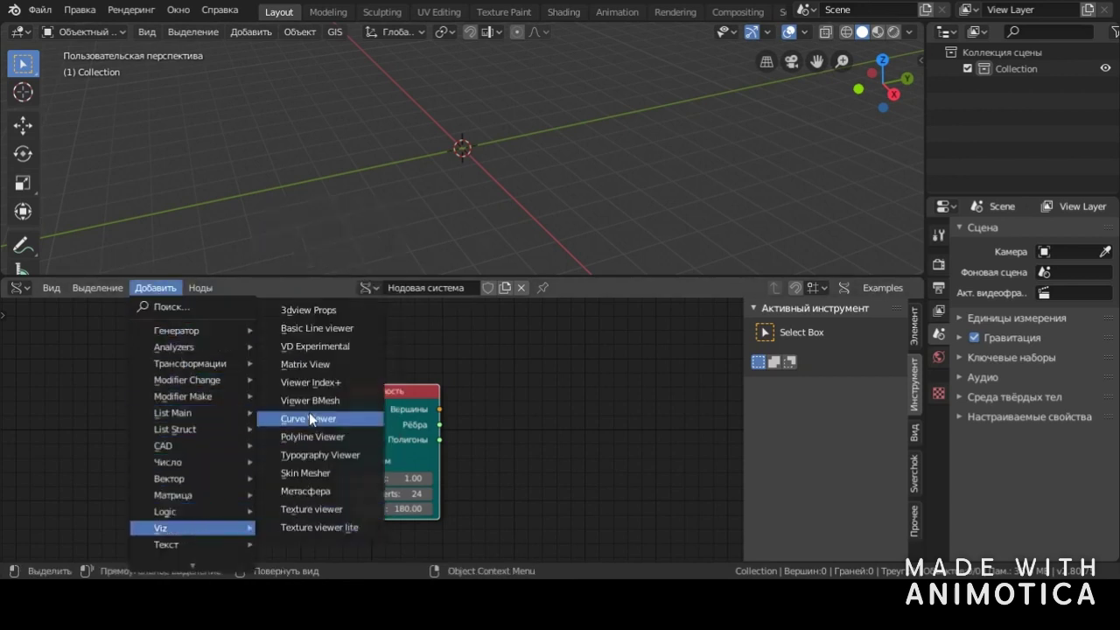
- Add a VD Experimental viewer fed by the circle's Вершины output and shift the circle node left
{"action": "left_click", "coordinate": [310, 346]}
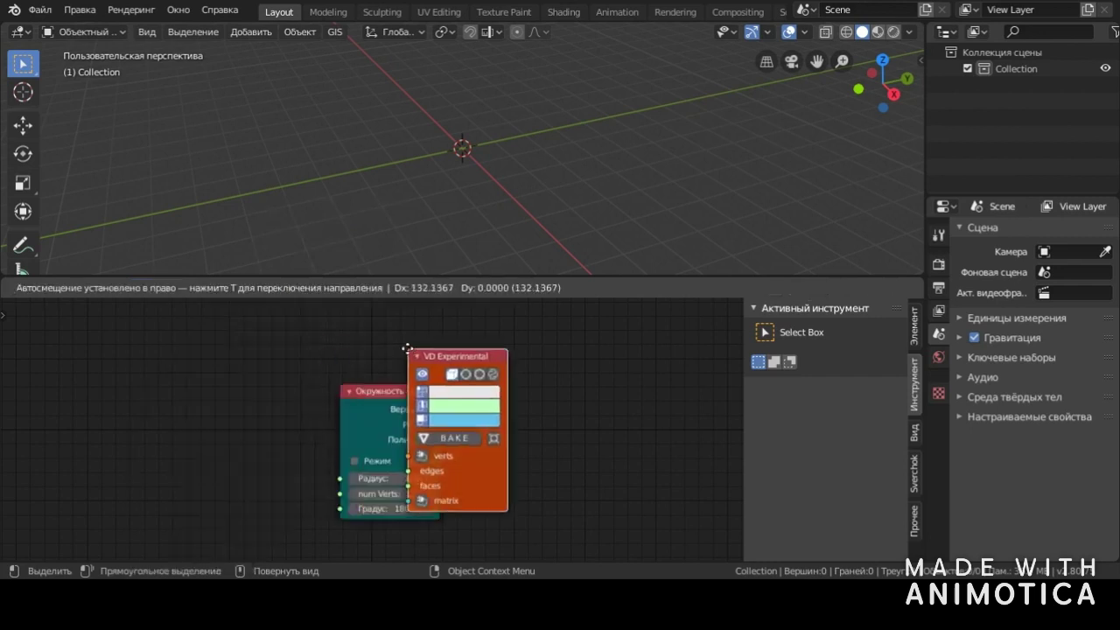
{"action": "left_click", "coordinate": [500, 327]}
{"action": "left_click_drag", "start_coordinate": [439, 409], "coordinate": [496, 437]}
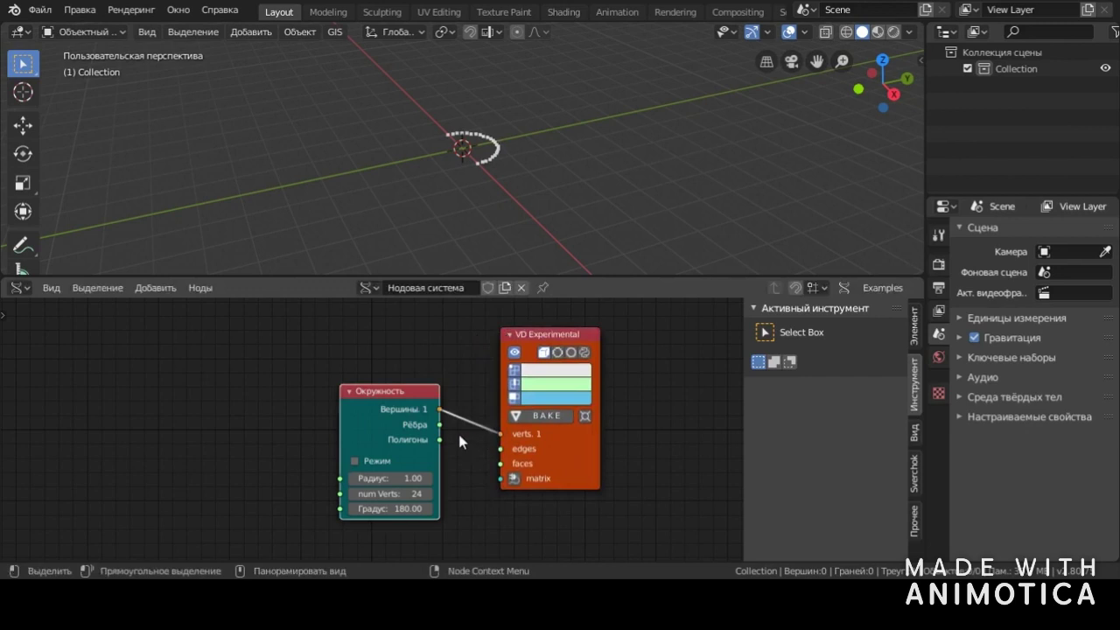
{"action": "left_click_drag", "start_coordinate": [415, 398], "coordinate": [261, 395]}
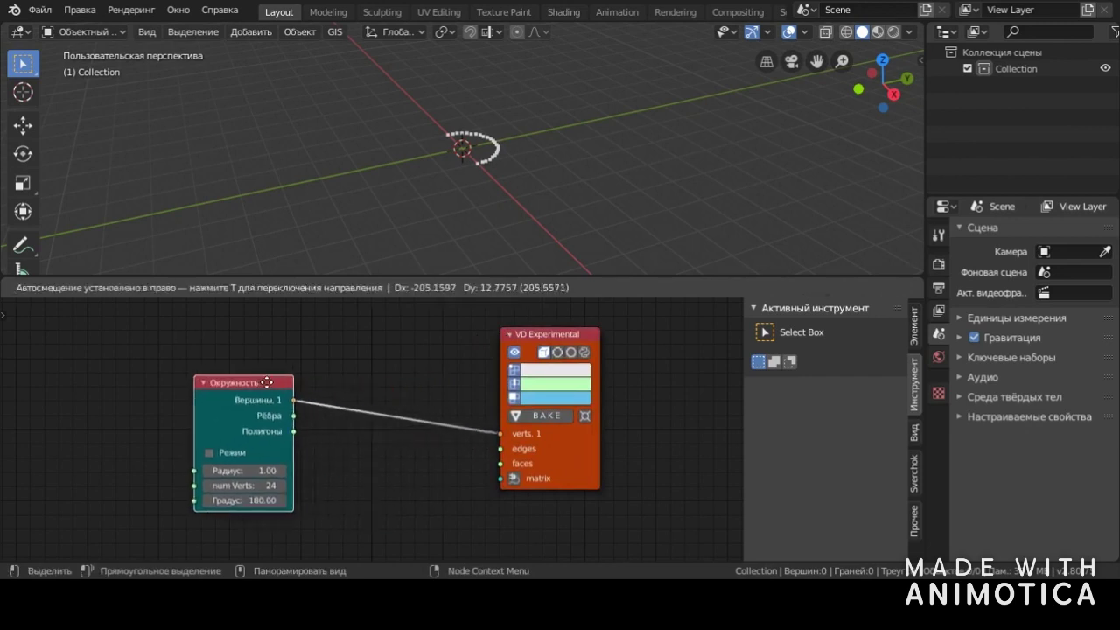
{"action": "left_click", "coordinate": [165, 293]}
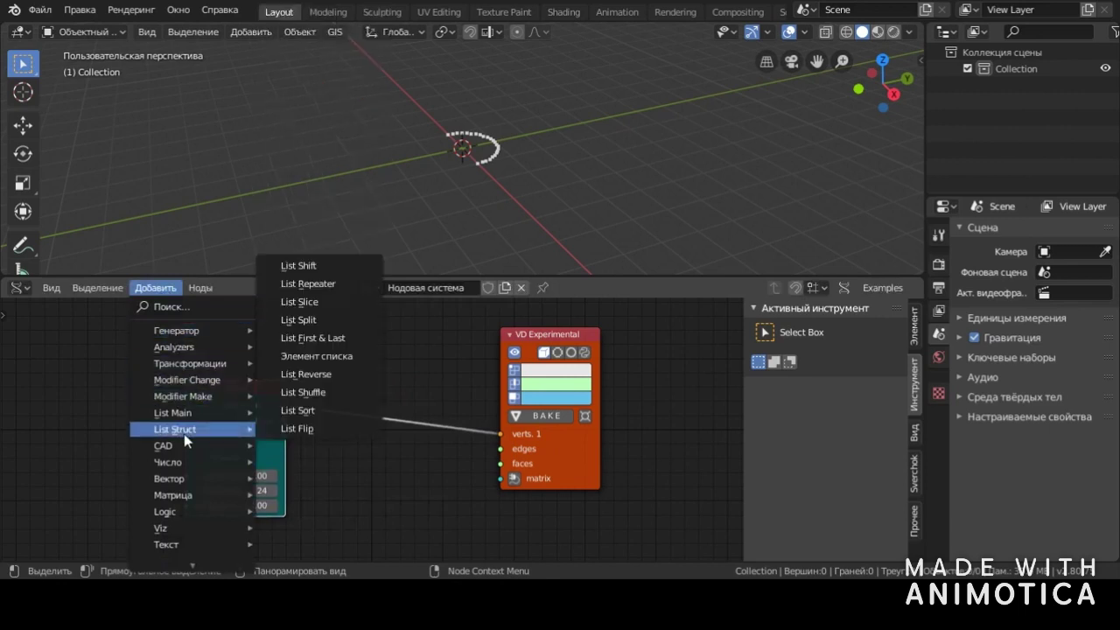
{"action": "mouse_move", "coordinate": [188, 479]}
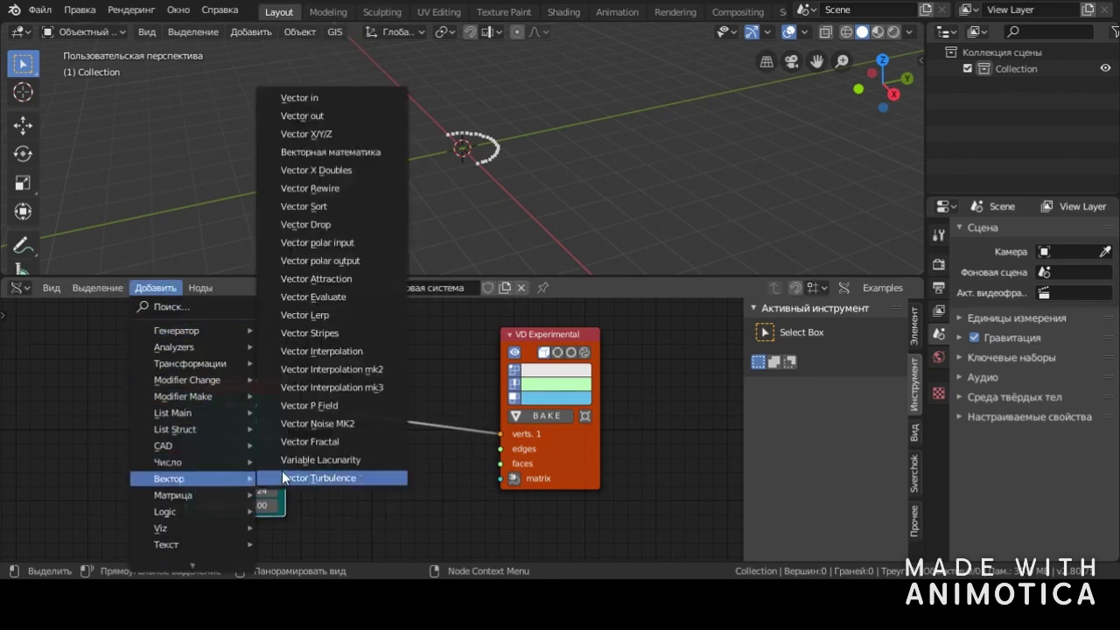
- Insert a Vector out node into the link between the circle and the viewer
{"action": "left_click", "coordinate": [294, 117]}
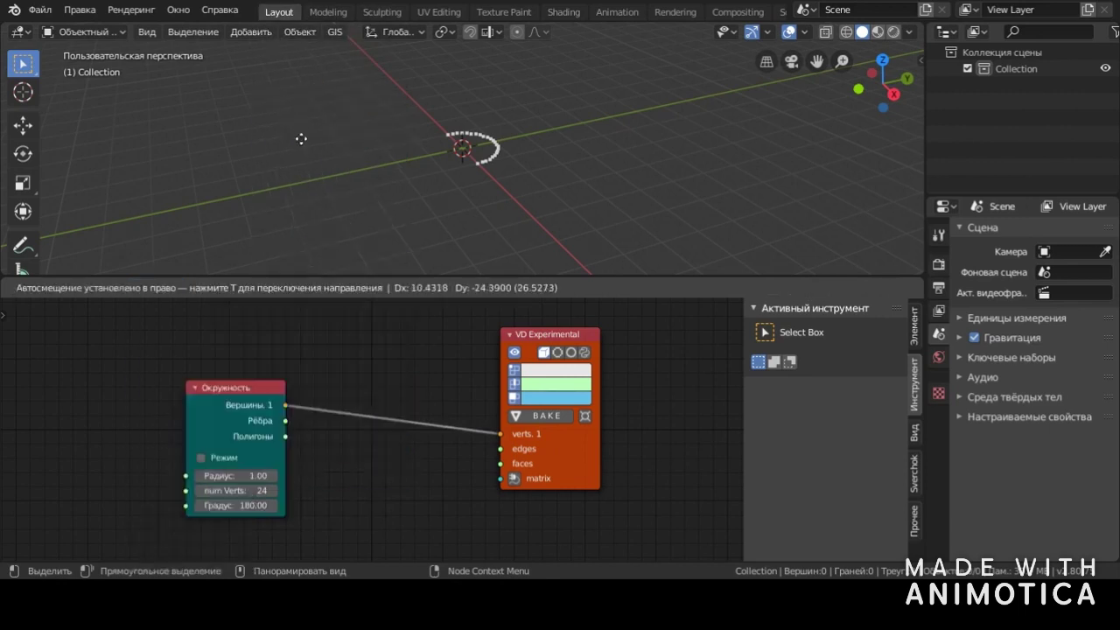
{"action": "left_click", "coordinate": [320, 384]}
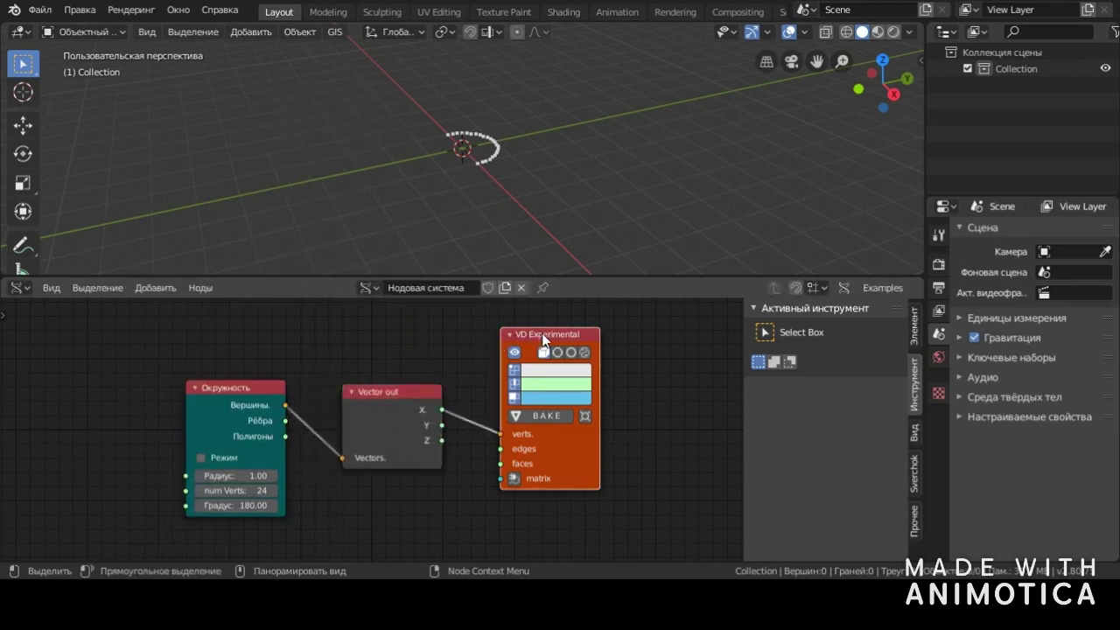
{"action": "left_click_drag", "start_coordinate": [541, 339], "coordinate": [601, 338]}
- Add a second Vector out node before the viewer, then delete it again
{"action": "left_click", "coordinate": [154, 289]}
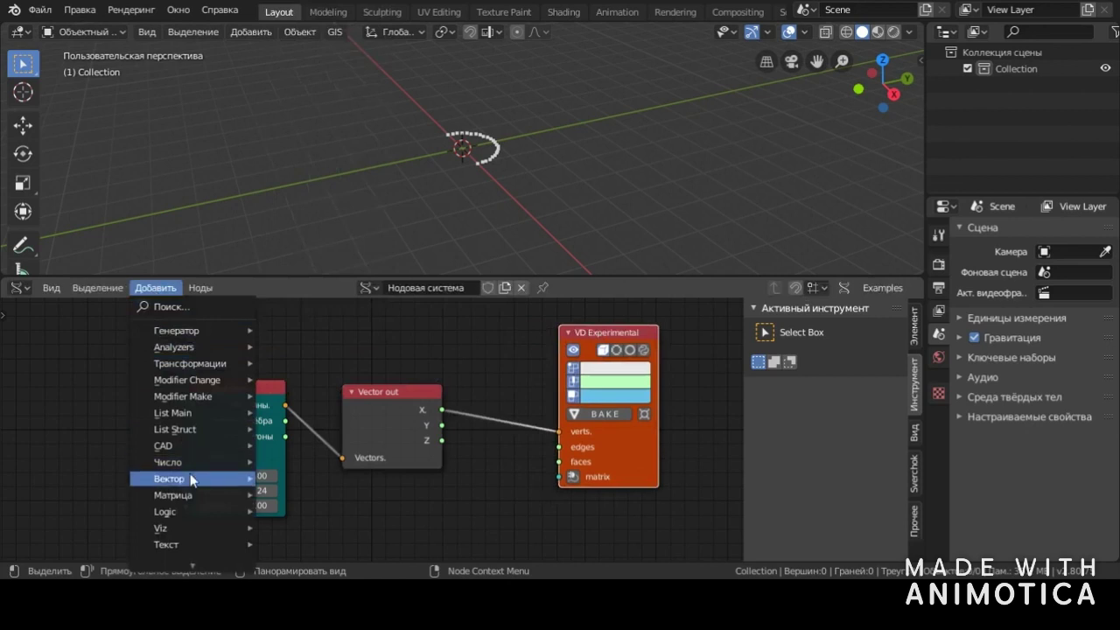
{"action": "mouse_move", "coordinate": [171, 479]}
{"action": "left_click", "coordinate": [294, 117]}
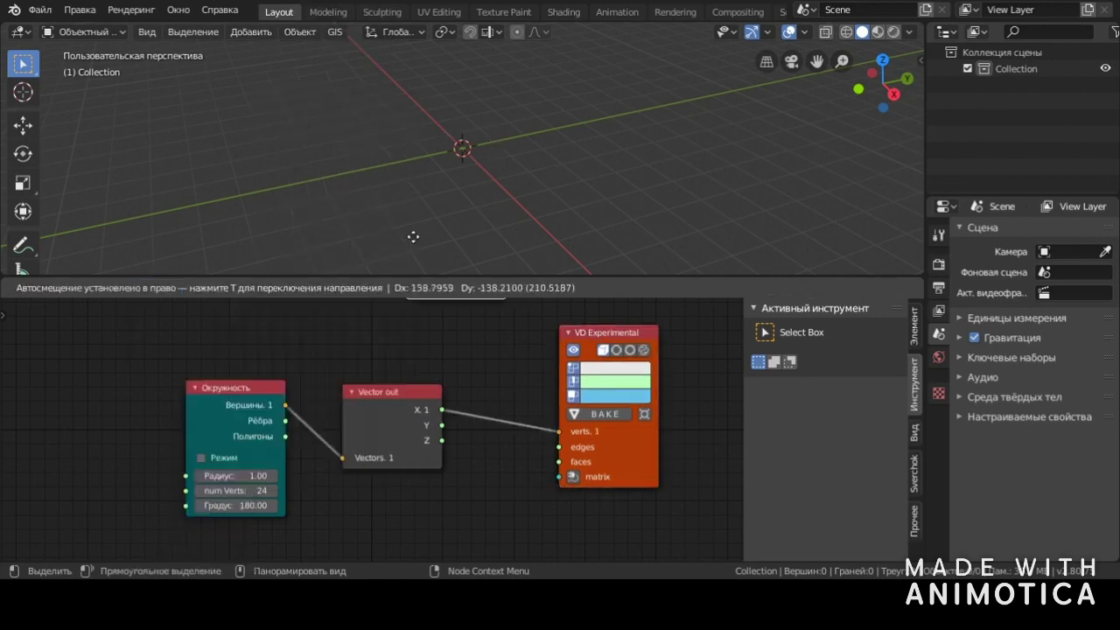
{"action": "left_click", "coordinate": [457, 378]}
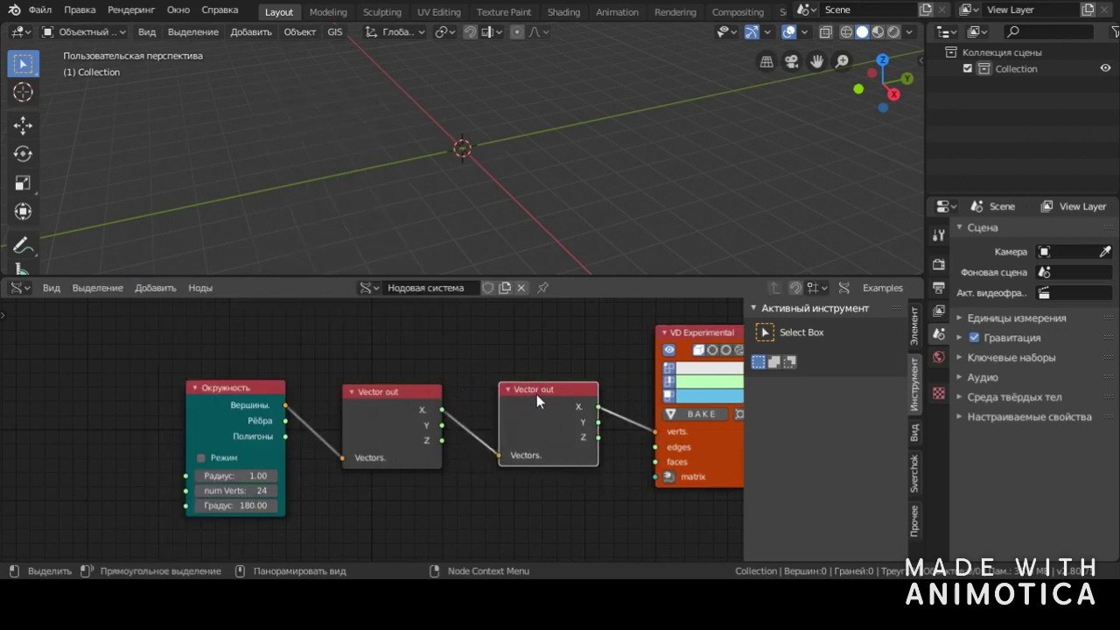
{"action": "key", "text": "x"}
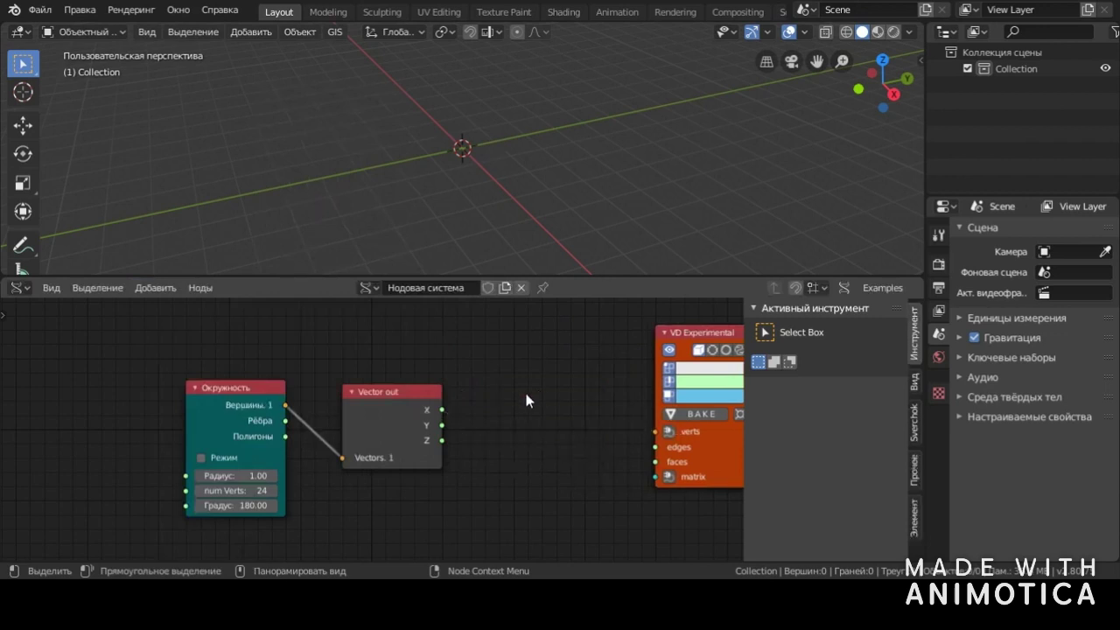
{"action": "left_click", "coordinate": [155, 287]}
{"action": "mouse_move", "coordinate": [169, 479]}
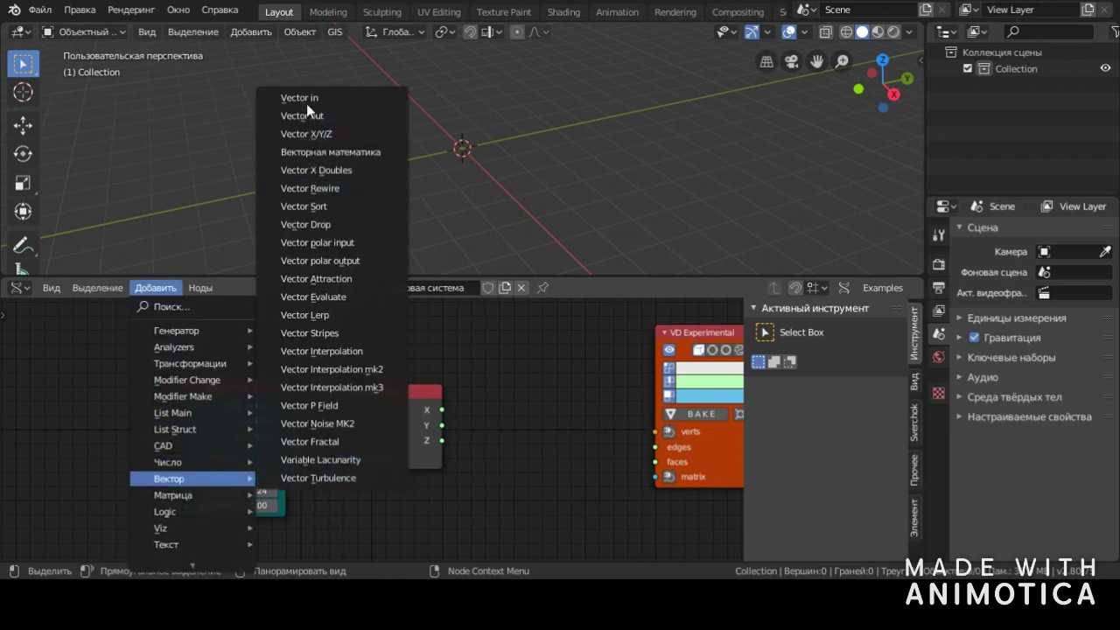
- Add a Vector in feeding the viewer, wiring Vector out Y to Z and X to X
{"action": "left_click", "coordinate": [306, 114]}
{"action": "left_click", "coordinate": [550, 379]}
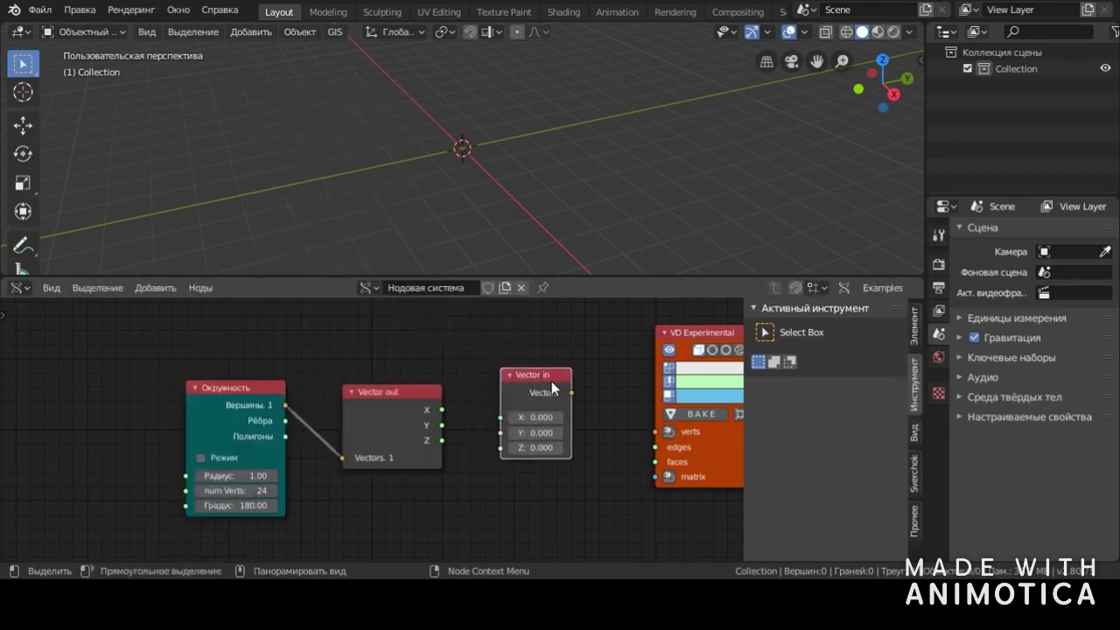
{"action": "left_click_drag", "start_coordinate": [568, 395], "coordinate": [654, 431]}
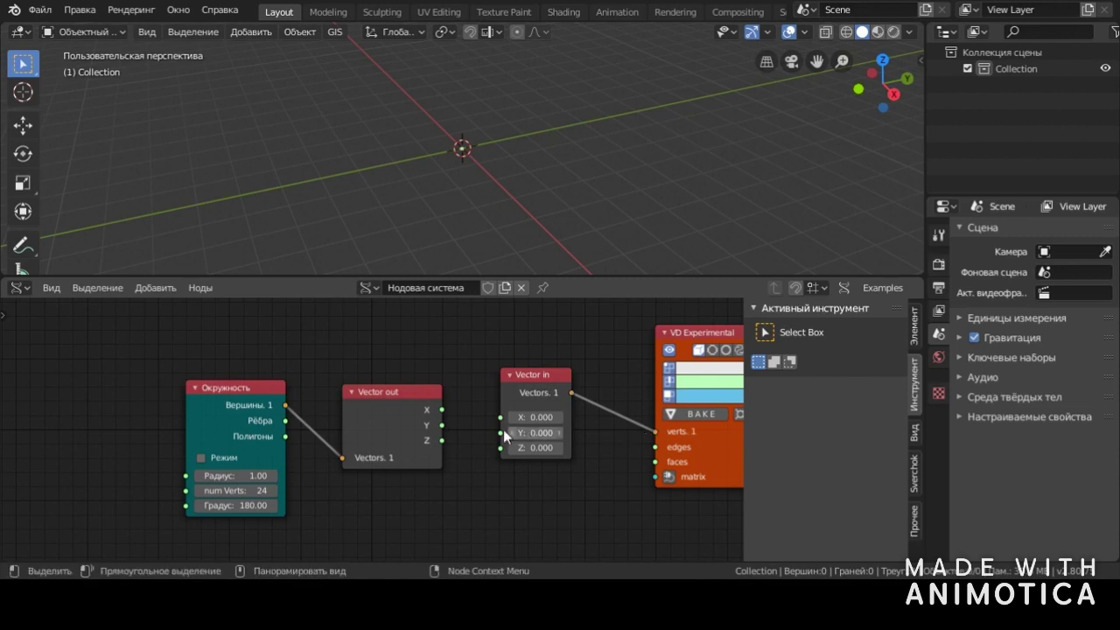
{"action": "mouse_move", "coordinate": [443, 426]}
{"action": "left_mouse_down"}
{"action": "mouse_move", "coordinate": [501, 448]}
{"action": "mouse_move", "coordinate": [447, 440]}
{"action": "mouse_move", "coordinate": [500, 432]}
{"action": "left_mouse_up"}
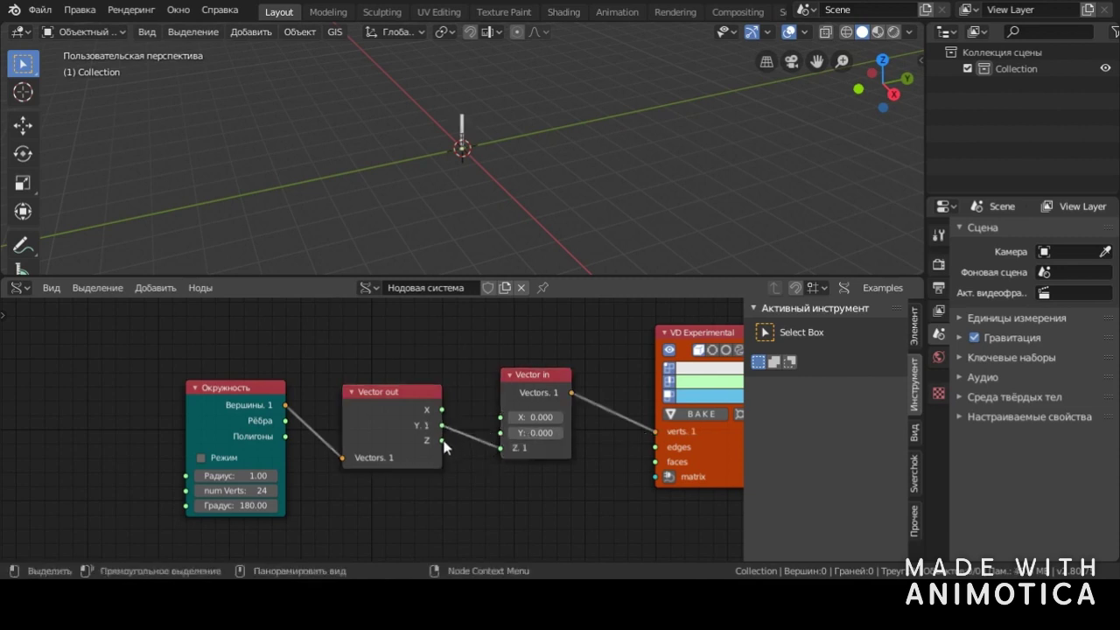
{"action": "left_click_drag", "start_coordinate": [443, 410], "coordinate": [500, 417]}
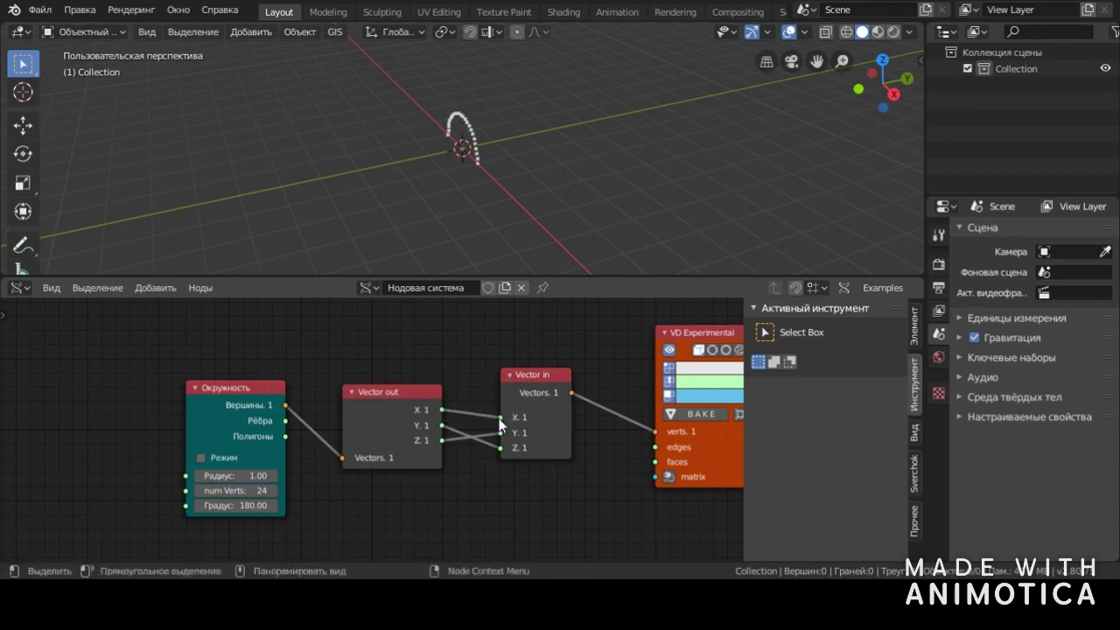
{"action": "mouse_move", "coordinate": [548, 166]}
{"action": "middle_mouse_down"}
{"action": "mouse_move", "coordinate": [400, 142]}
{"action": "mouse_move", "coordinate": [396, 128]}
{"action": "middle_mouse_up"}
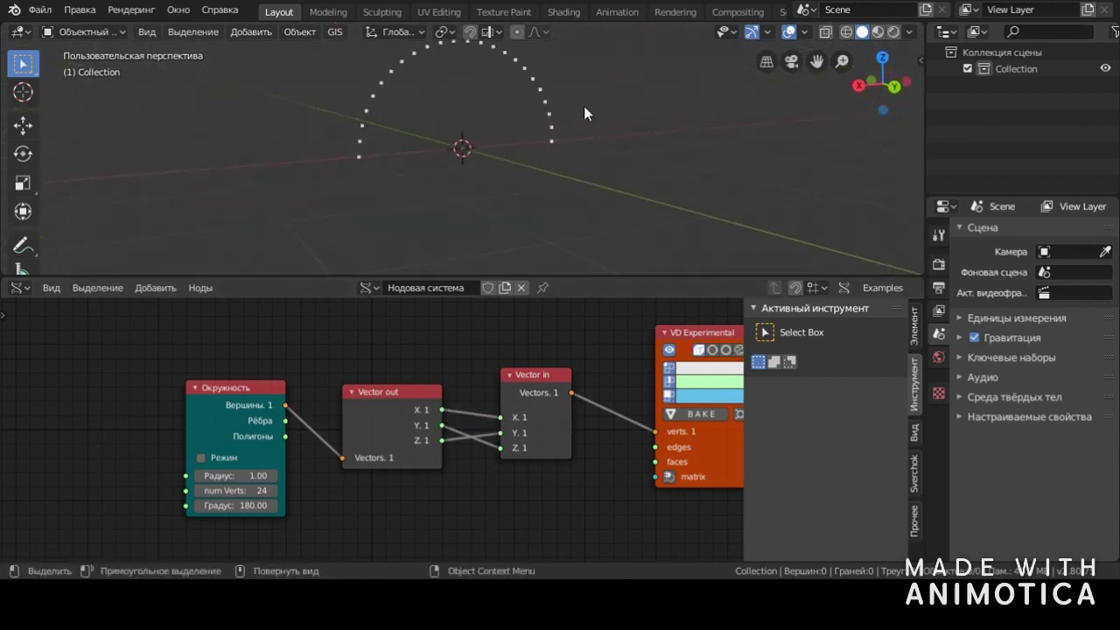
{"action": "mouse_move", "coordinate": [585, 107]}
{"action": "middle_mouse_down"}
{"action": "mouse_move", "coordinate": [565, 211]}
{"action": "mouse_move", "coordinate": [542, 191]}
{"action": "mouse_move", "coordinate": [636, 204]}
{"action": "middle_mouse_up"}
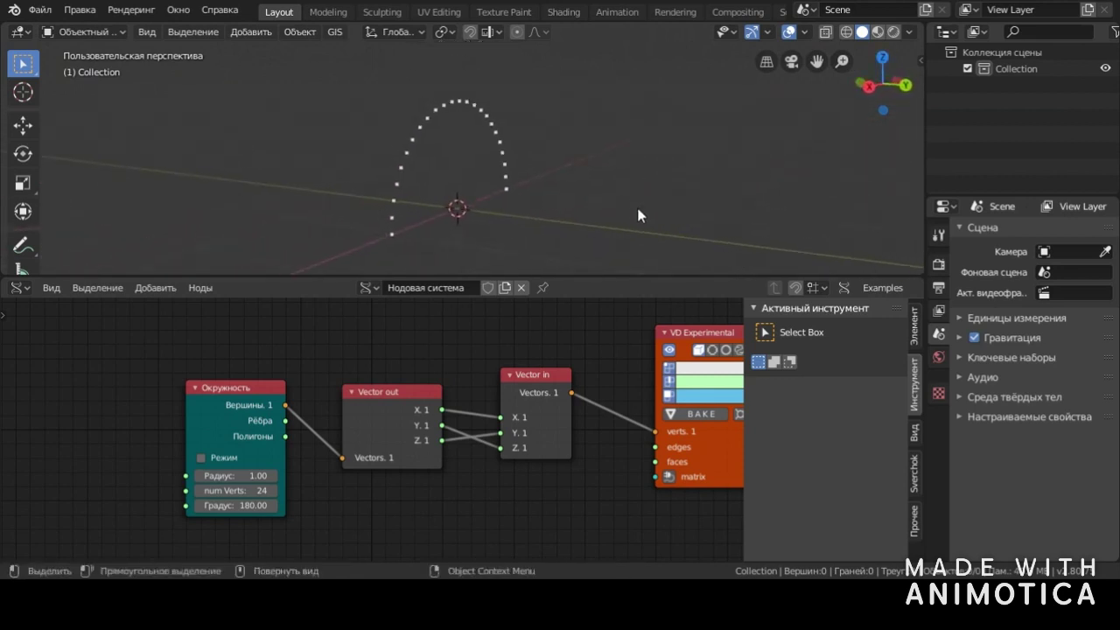
- Raise the vector nodes above the circle node and lower its num Verts to 12
{"action": "left_click_drag", "start_coordinate": [416, 395], "coordinate": [416, 346]}
{"action": "left_click_drag", "start_coordinate": [545, 373], "coordinate": [540, 356]}
{"action": "mouse_move", "coordinate": [237, 492]}
{"action": "left_mouse_down"}
{"action": "mouse_move", "coordinate": [253, 491]}
{"action": "mouse_move", "coordinate": [229, 491]}
{"action": "left_mouse_up"}
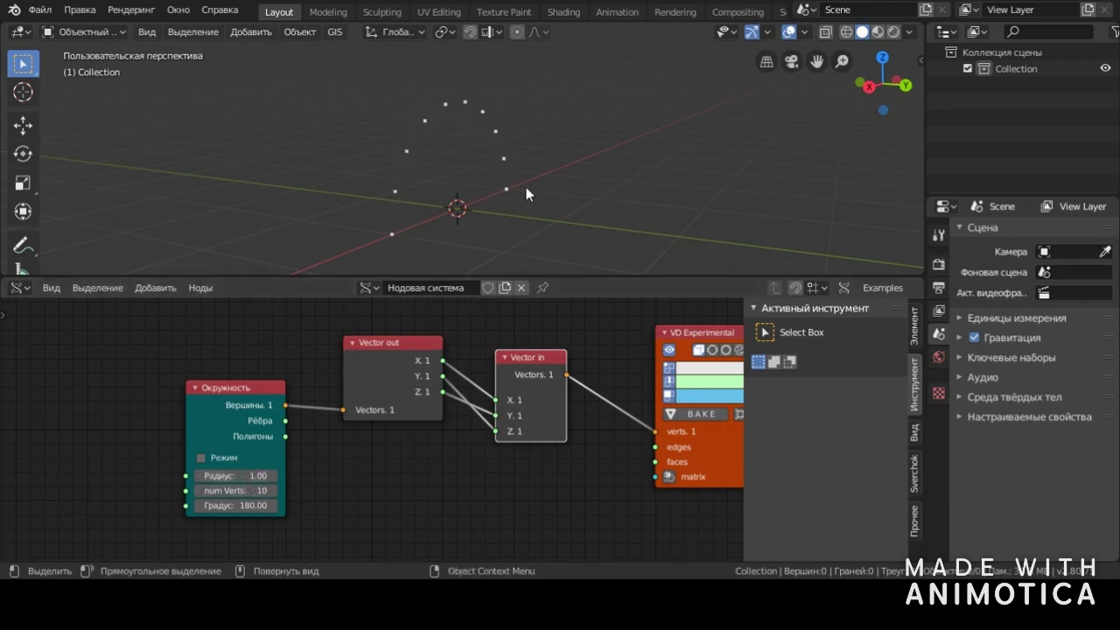
- Hide the node sidebar, nudge the Vector in node up-left, and select it
{"action": "middle_click_drag", "start_coordinate": [548, 192], "coordinate": [495, 181]}
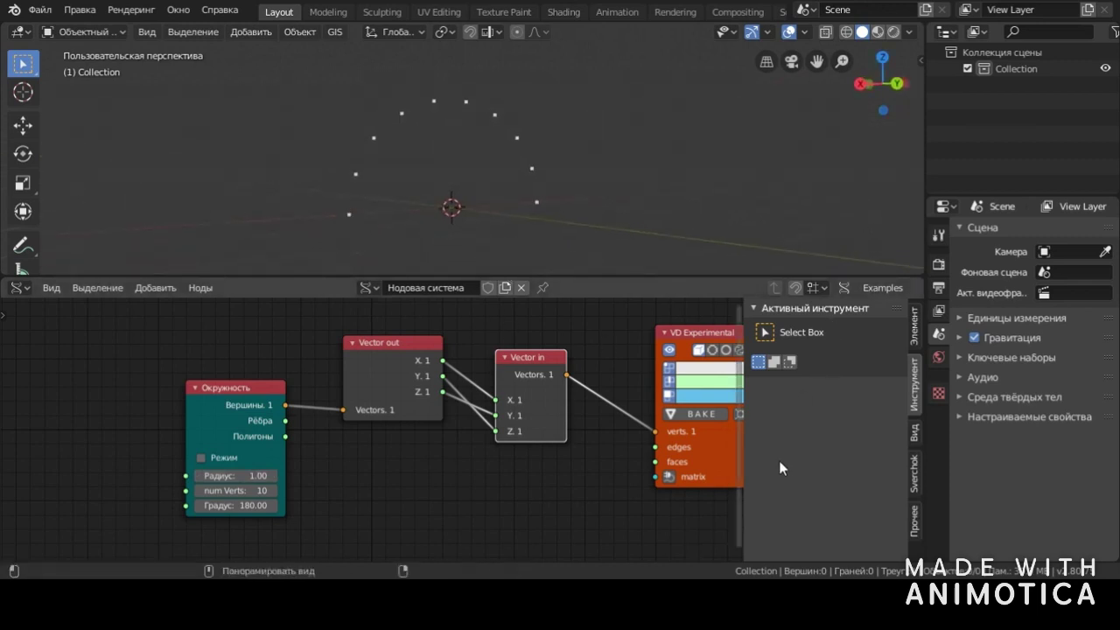
{"action": "key", "text": "n"}
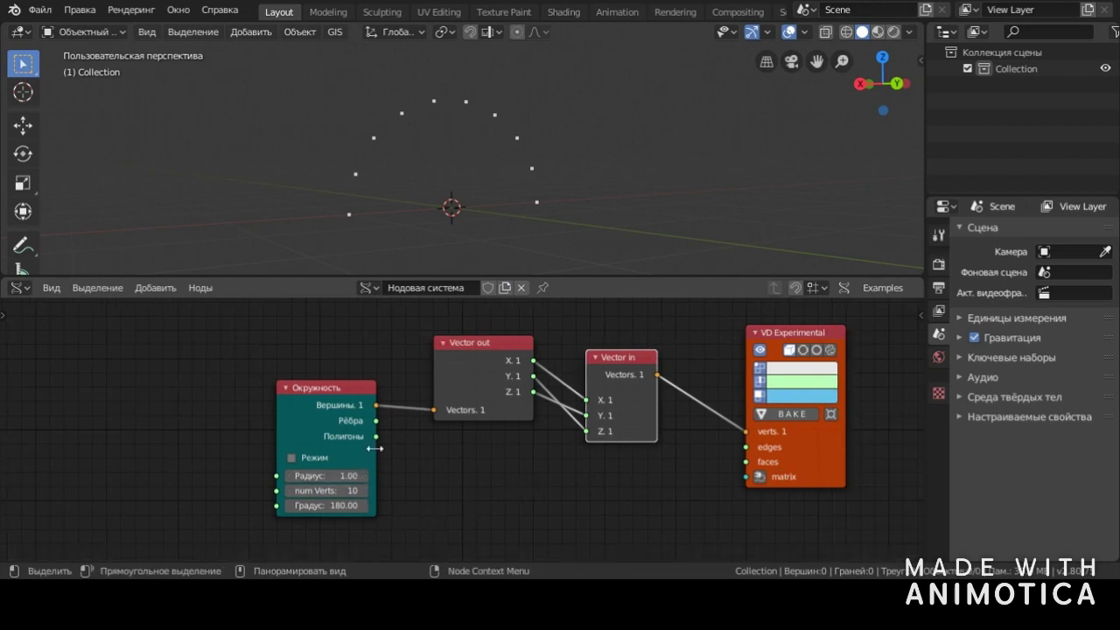
{"action": "left_click_drag", "start_coordinate": [624, 351], "coordinate": [612, 327]}
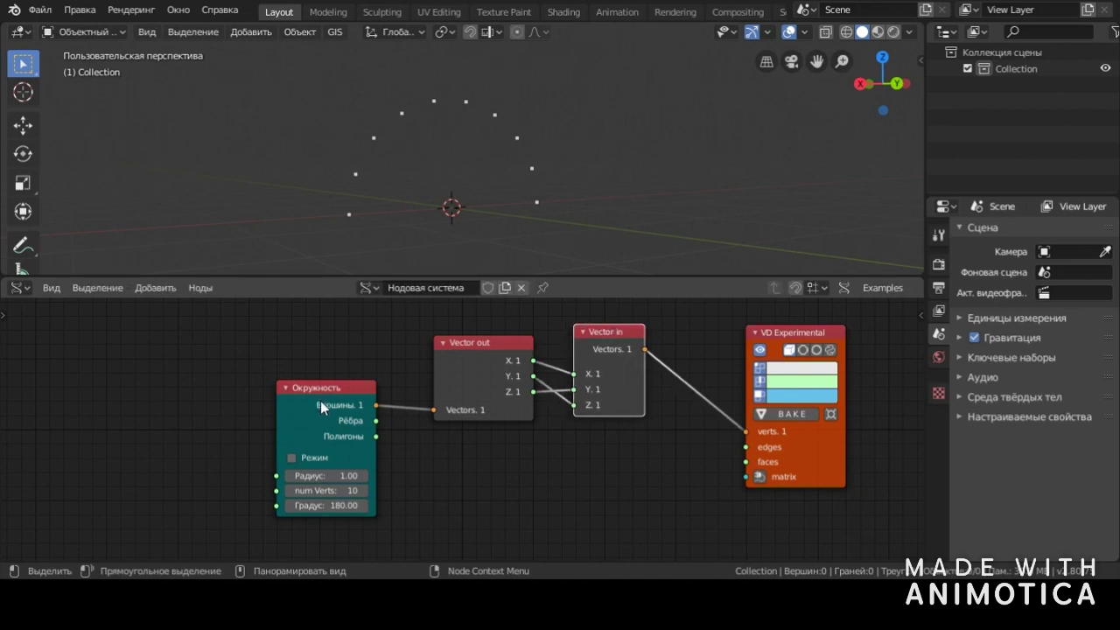
{"action": "left_click", "coordinate": [471, 480]}
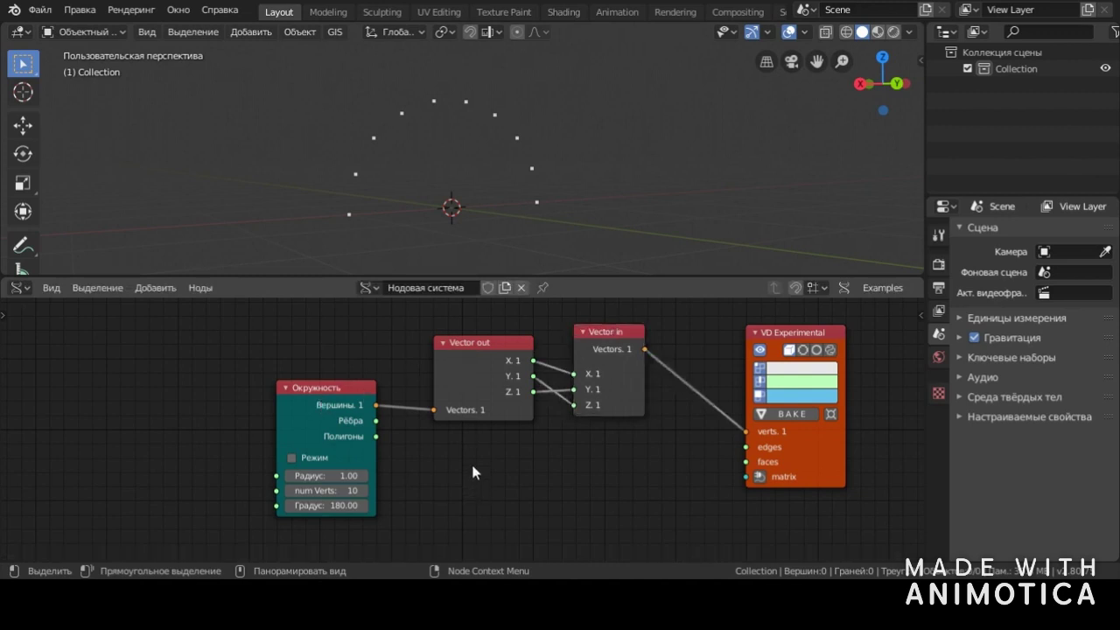
{"action": "left_click", "coordinate": [475, 340]}
- Duplicate the vector pair below, feeding it the circle's Вершины and linking it to the viewer's matrix
{"action": "left_click", "coordinate": [623, 334], "text": "shift"}
{"action": "key", "text": "shift+d"}
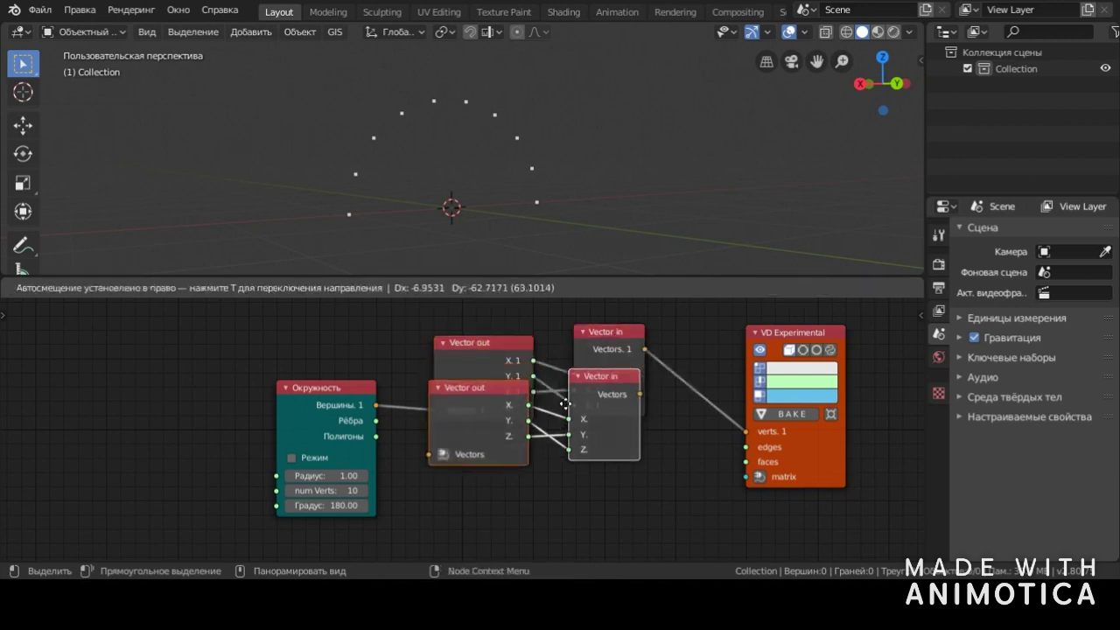
{"action": "left_click", "coordinate": [585, 475]}
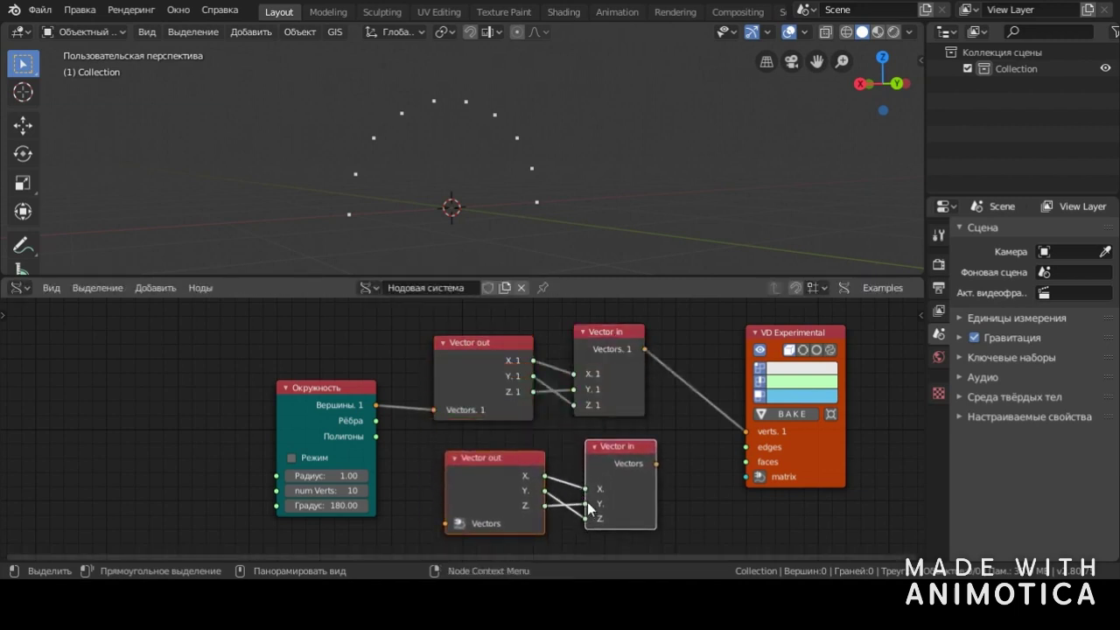
{"action": "left_click_drag", "start_coordinate": [654, 470], "coordinate": [746, 477]}
{"action": "left_click_drag", "start_coordinate": [445, 524], "coordinate": [376, 405]}
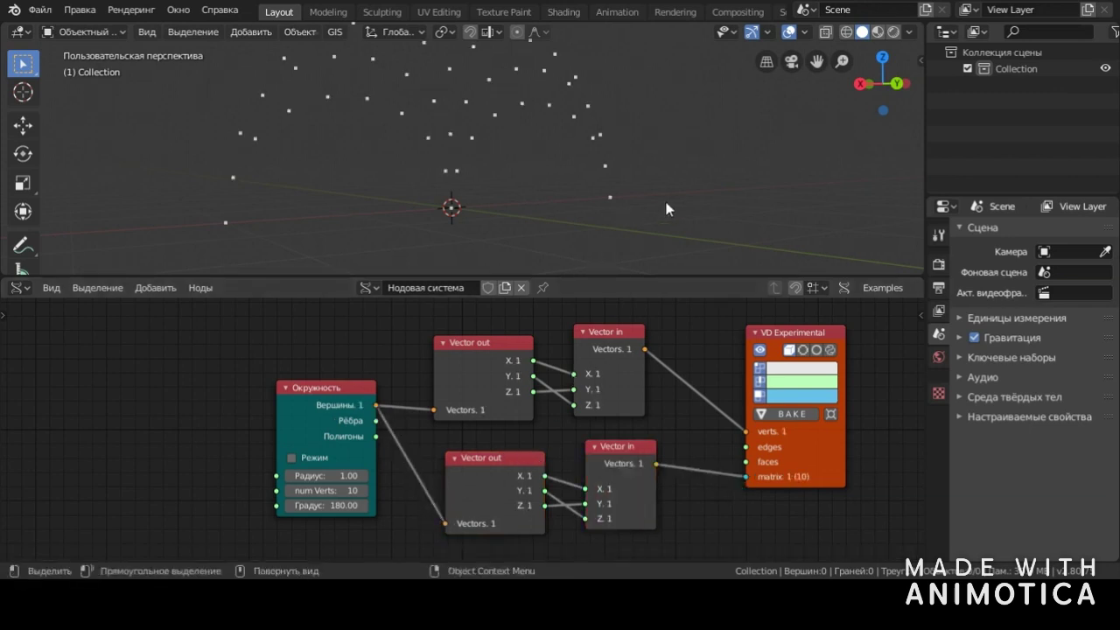
{"action": "scroll", "coordinate": [701, 161], "scroll_direction": "down", "scroll_amount": 3}
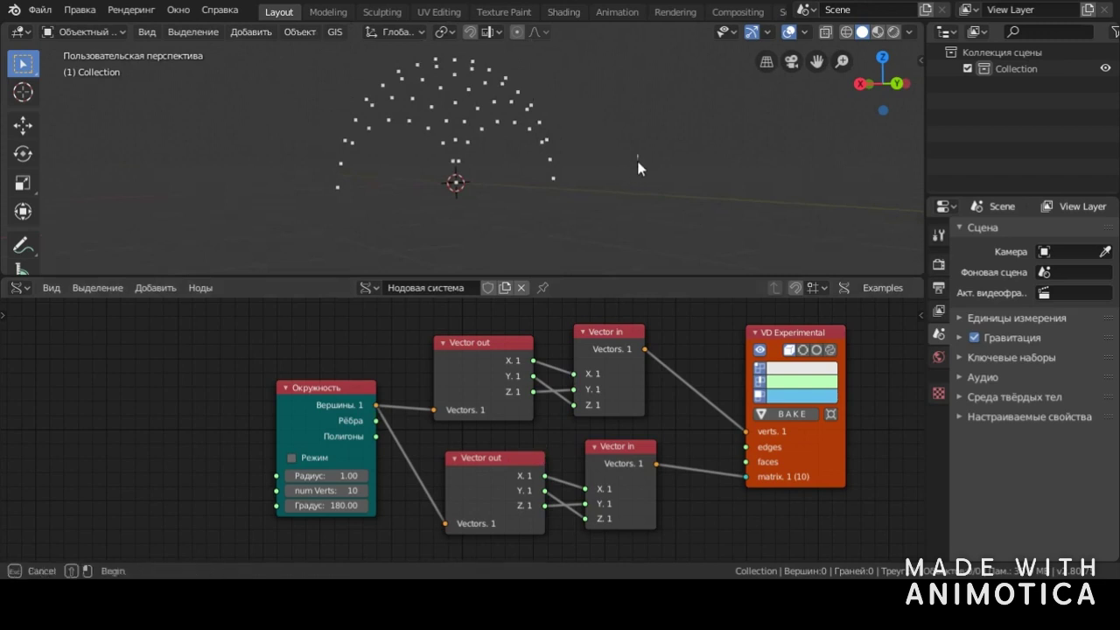
- Rewire and then detach the links into the lower Vector in's X, Y and Z sockets
{"action": "mouse_move", "coordinate": [637, 158]}
{"action": "middle_mouse_down"}
{"action": "mouse_move", "coordinate": [410, 180]}
{"action": "mouse_move", "coordinate": [480, 197]}
{"action": "mouse_move", "coordinate": [668, 187]}
{"action": "middle_mouse_up"}
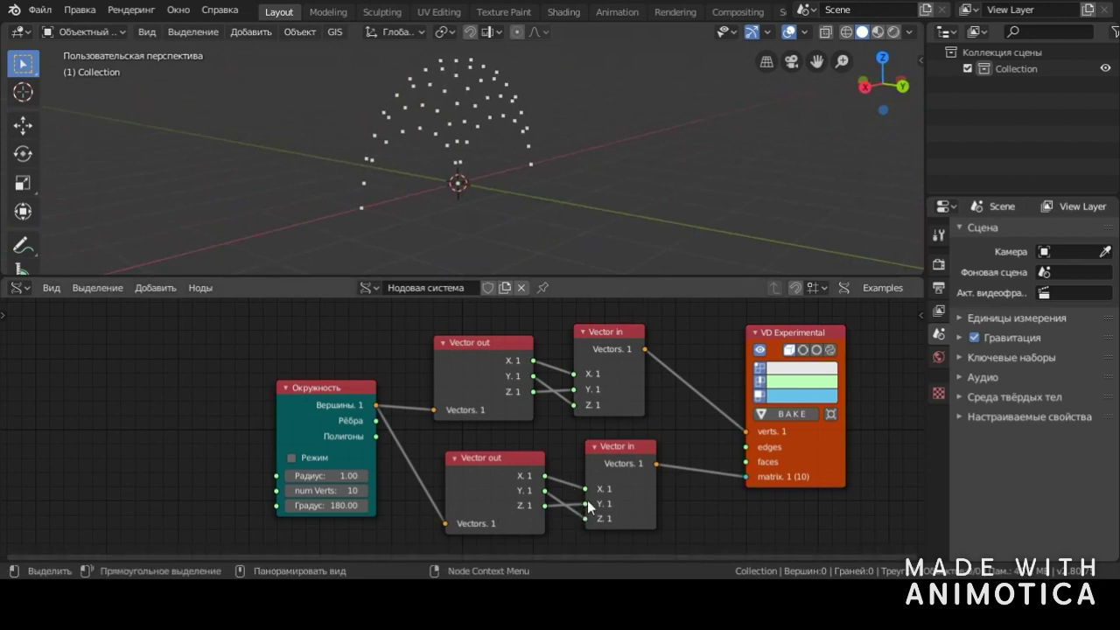
{"action": "mouse_move", "coordinate": [585, 504]}
{"action": "left_mouse_down"}
{"action": "mouse_move", "coordinate": [587, 519]}
{"action": "mouse_move", "coordinate": [551, 497]}
{"action": "left_mouse_up"}
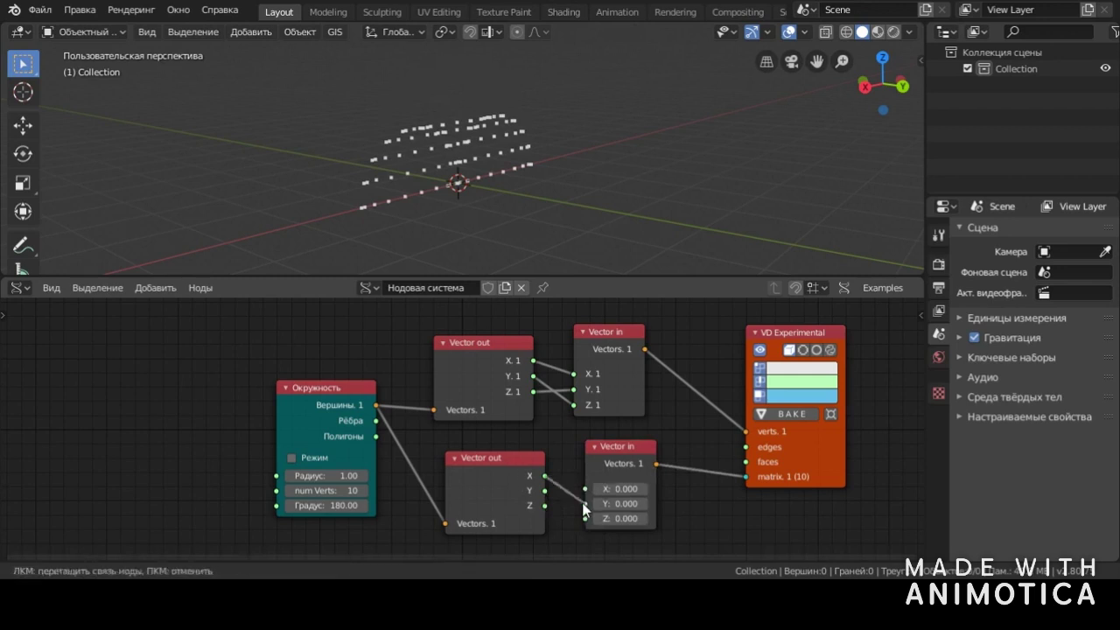
{"action": "mouse_move", "coordinate": [589, 496]}
{"action": "left_mouse_down"}
{"action": "mouse_move", "coordinate": [586, 520]}
{"action": "mouse_move", "coordinate": [586, 489]}
{"action": "mouse_move", "coordinate": [585, 501]}
{"action": "left_mouse_up"}
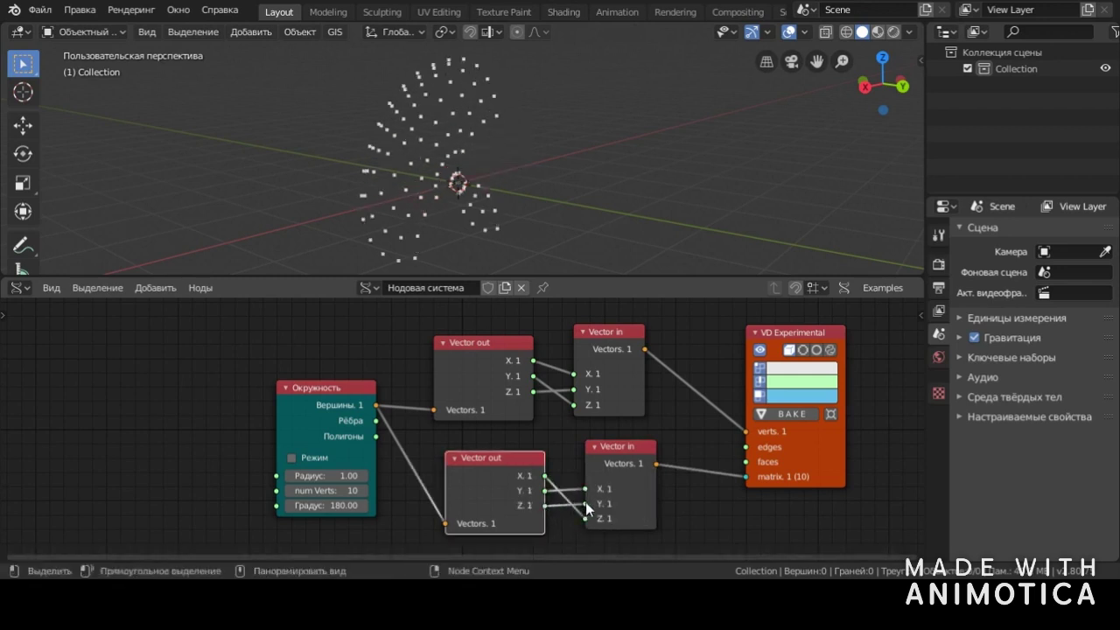
{"action": "left_click", "coordinate": [586, 502]}
{"action": "mouse_move", "coordinate": [587, 490]}
{"action": "left_mouse_down"}
{"action": "mouse_move", "coordinate": [550, 490]}
{"action": "mouse_move", "coordinate": [584, 504]}
{"action": "mouse_move", "coordinate": [585, 488]}
{"action": "left_mouse_up"}
{"action": "left_click", "coordinate": [545, 492]}
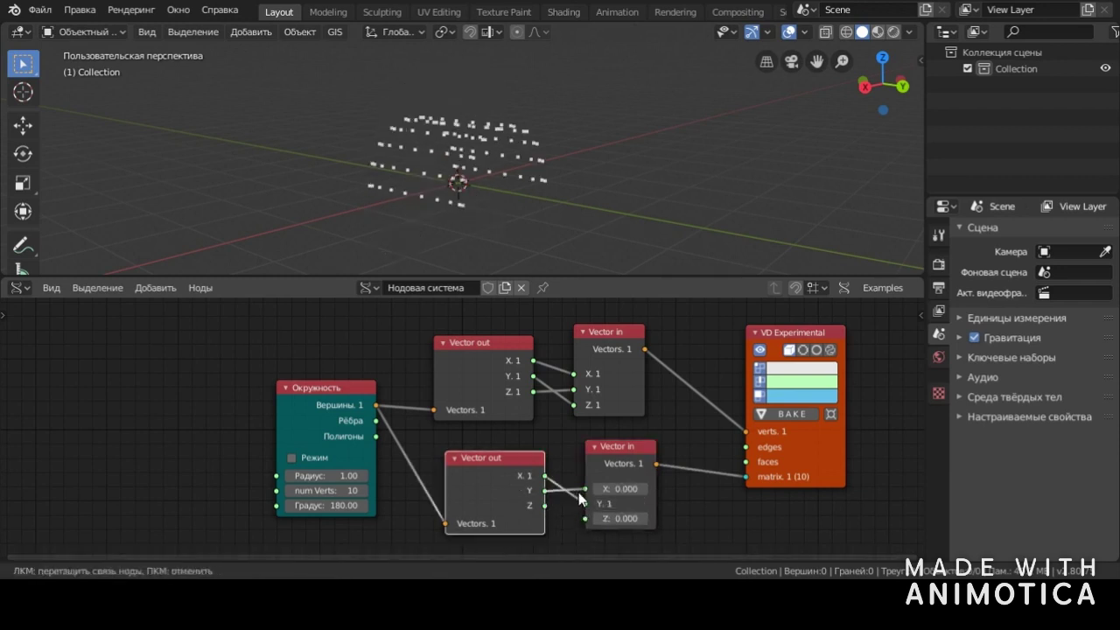
{"action": "mouse_move", "coordinate": [545, 506]}
{"action": "left_mouse_down"}
{"action": "mouse_move", "coordinate": [585, 519]}
{"action": "mouse_move", "coordinate": [544, 509]}
{"action": "mouse_move", "coordinate": [553, 496]}
{"action": "mouse_move", "coordinate": [557, 505]}
{"action": "left_mouse_up"}
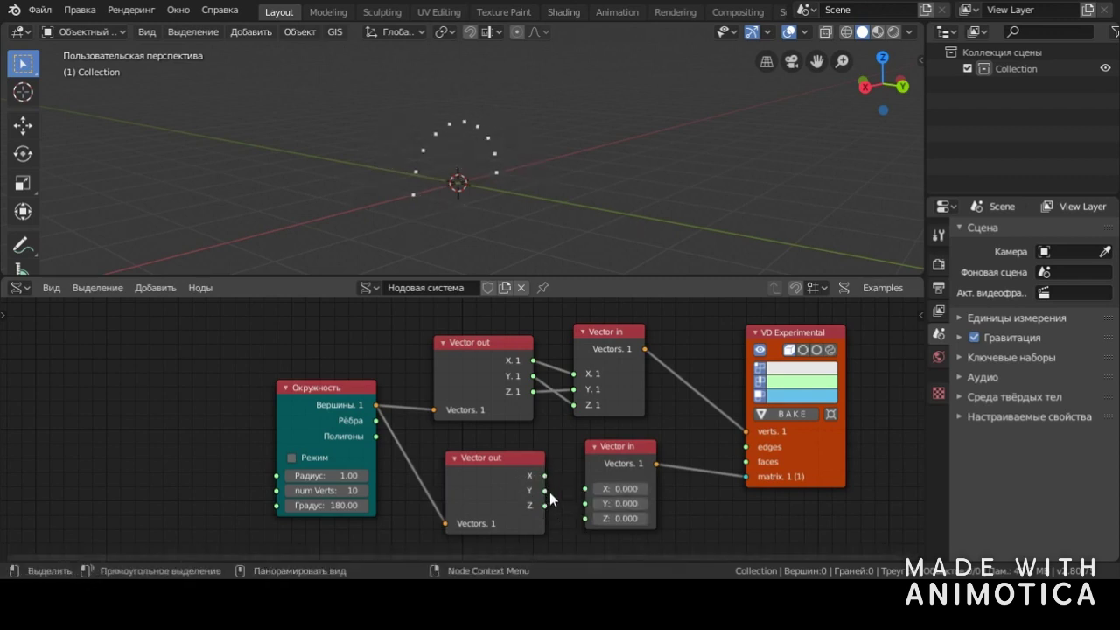
- Link the lower Vector out's X, Y, Z into the lower Vector in with Y and Z swapped, then inspect the dome
{"action": "left_click_drag", "start_coordinate": [618, 445], "coordinate": [617, 435]}
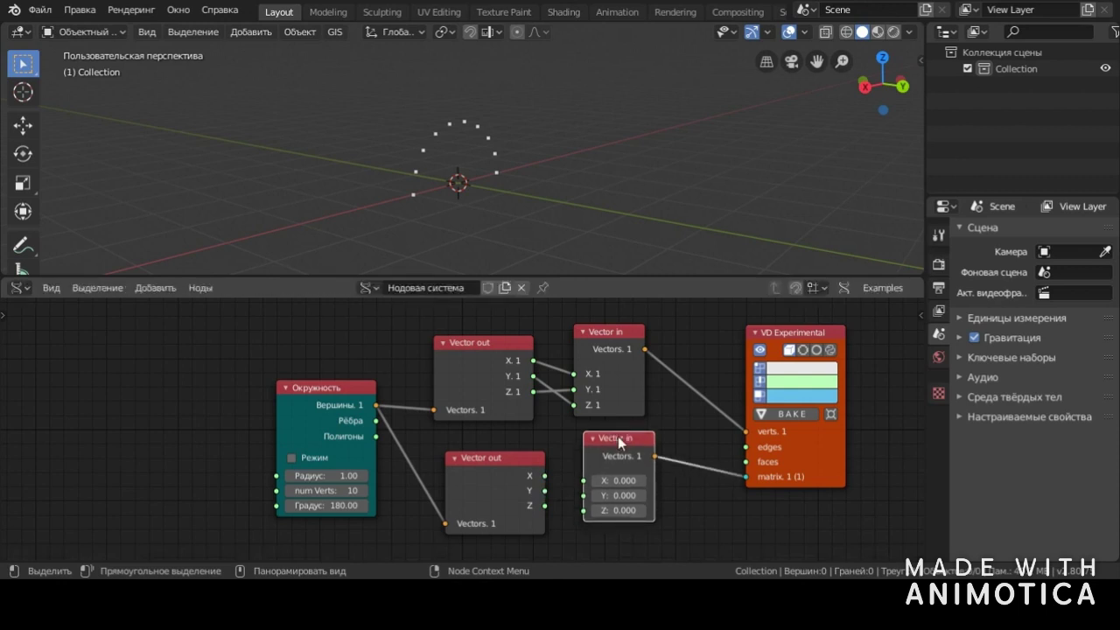
{"action": "mouse_move", "coordinate": [546, 505]}
{"action": "left_mouse_down"}
{"action": "mouse_move", "coordinate": [583, 481]}
{"action": "mouse_move", "coordinate": [553, 499]}
{"action": "mouse_move", "coordinate": [584, 511]}
{"action": "left_mouse_up"}
{"action": "left_click_drag", "start_coordinate": [545, 476], "coordinate": [584, 495]}
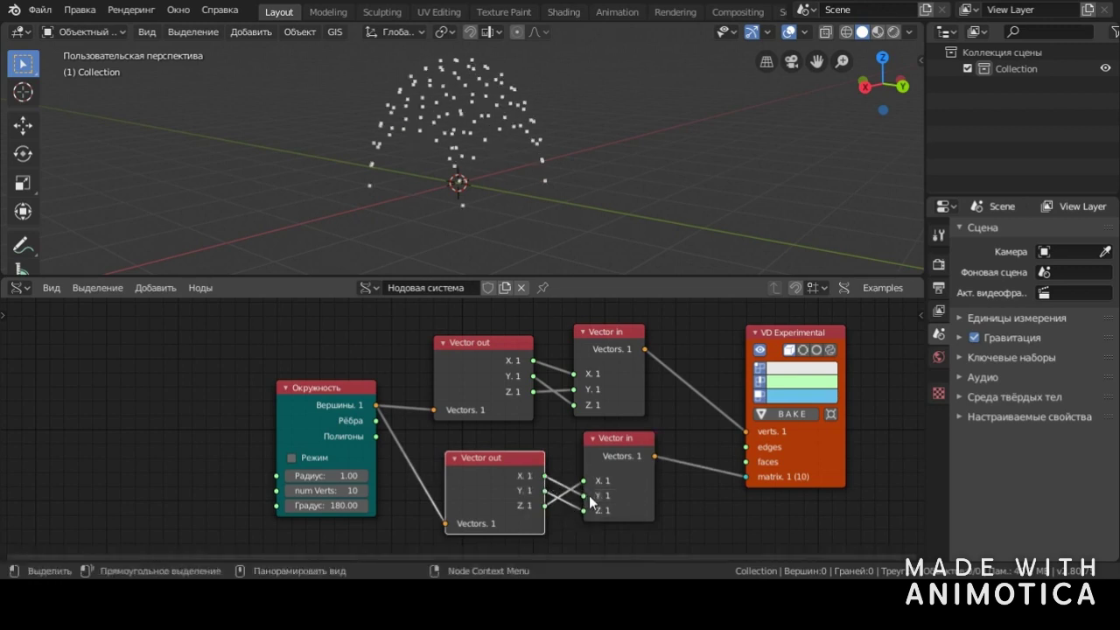
{"action": "mouse_move", "coordinate": [667, 175]}
{"action": "middle_mouse_down"}
{"action": "mouse_move", "coordinate": [546, 184]}
{"action": "mouse_move", "coordinate": [470, 154]}
{"action": "mouse_move", "coordinate": [480, 140]}
{"action": "mouse_move", "coordinate": [590, 174]}
{"action": "mouse_move", "coordinate": [712, 149]}
{"action": "mouse_move", "coordinate": [704, 166]}
{"action": "middle_mouse_up"}
{"action": "mouse_move", "coordinate": [639, 134]}
{"action": "middle_mouse_down"}
{"action": "mouse_move", "coordinate": [360, 128]}
{"action": "mouse_move", "coordinate": [334, 105]}
{"action": "mouse_move", "coordinate": [418, 158]}
{"action": "mouse_move", "coordinate": [499, 172]}
{"action": "middle_mouse_up"}
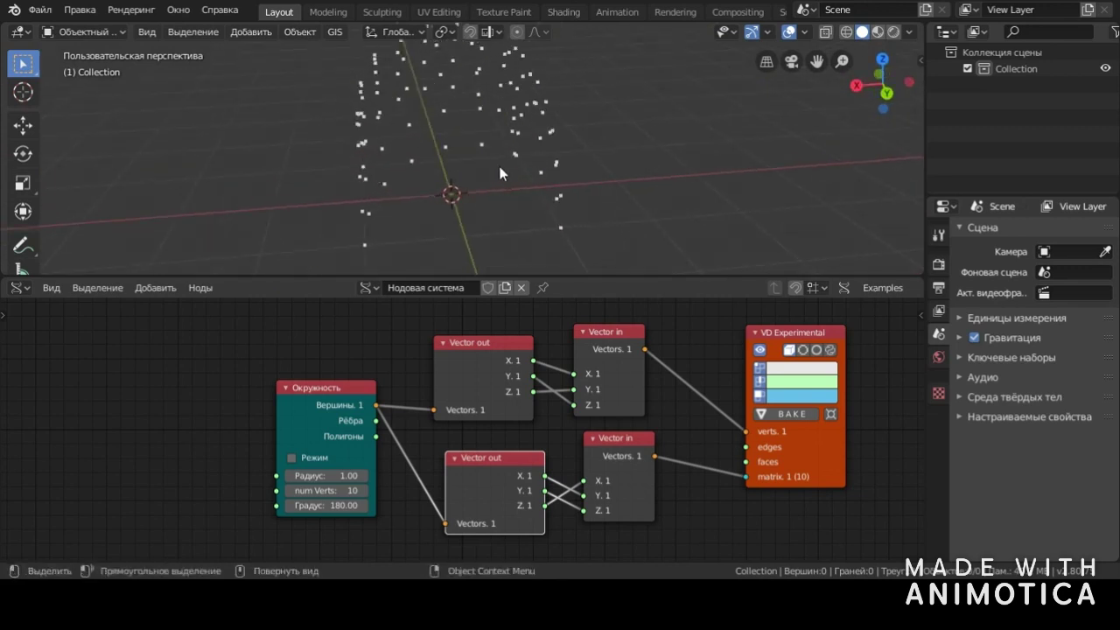
{"action": "mouse_move", "coordinate": [574, 147]}
{"action": "middle_mouse_down"}
{"action": "mouse_move", "coordinate": [630, 114]}
{"action": "mouse_move", "coordinate": [665, 194]}
{"action": "mouse_move", "coordinate": [649, 140]}
{"action": "mouse_move", "coordinate": [664, 191]}
{"action": "mouse_move", "coordinate": [605, 144]}
{"action": "mouse_move", "coordinate": [575, 147]}
{"action": "middle_mouse_up"}
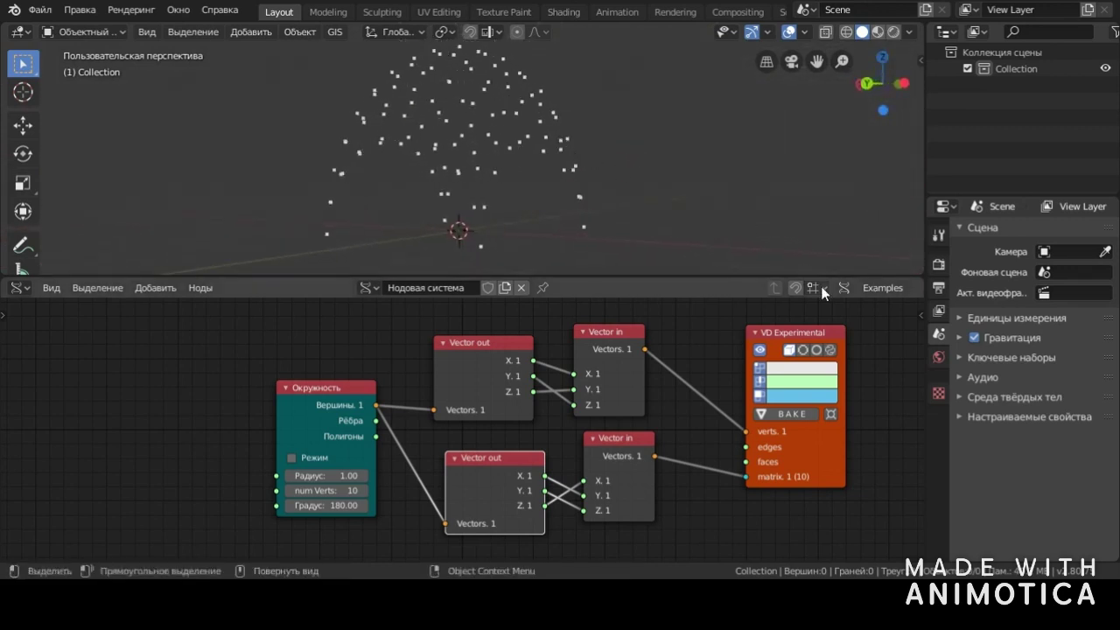
- Bake the VD Experimental viewer into real mesh objects Sv_0 through Sv_6
{"action": "left_click", "coordinate": [790, 413]}
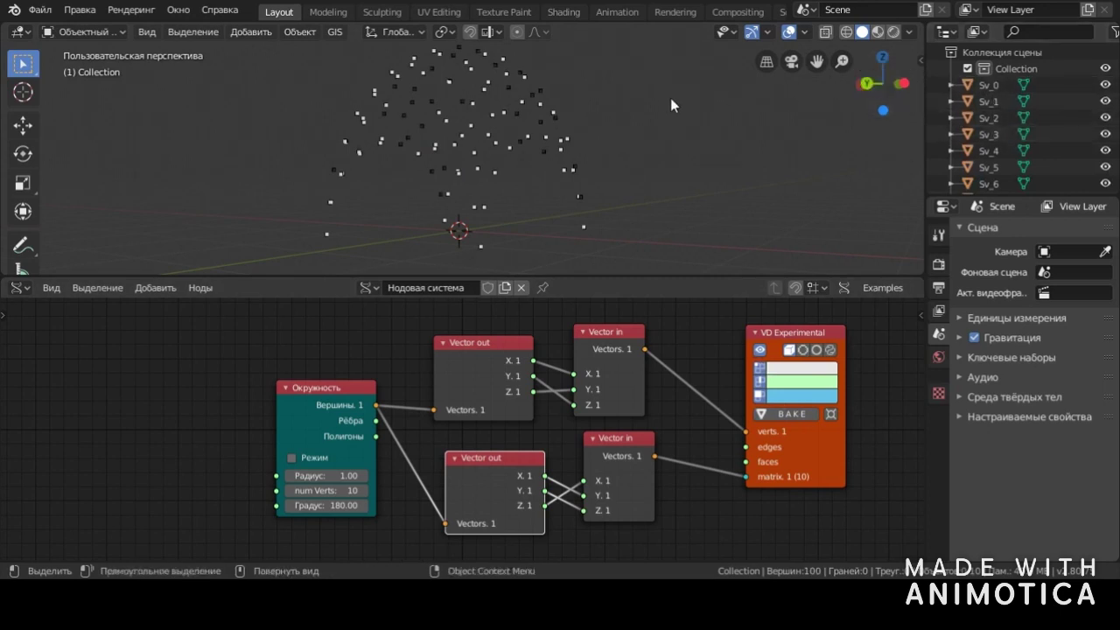
- Switch off the VD Experimental live preview and select all the baked Sv objects
{"action": "left_click", "coordinate": [760, 349]}
{"action": "mouse_move", "coordinate": [738, 133]}
{"action": "middle_mouse_down"}
{"action": "mouse_move", "coordinate": [619, 144]}
{"action": "mouse_move", "coordinate": [516, 86]}
{"action": "mouse_move", "coordinate": [617, 143]}
{"action": "mouse_move", "coordinate": [699, 138]}
{"action": "middle_mouse_up"}
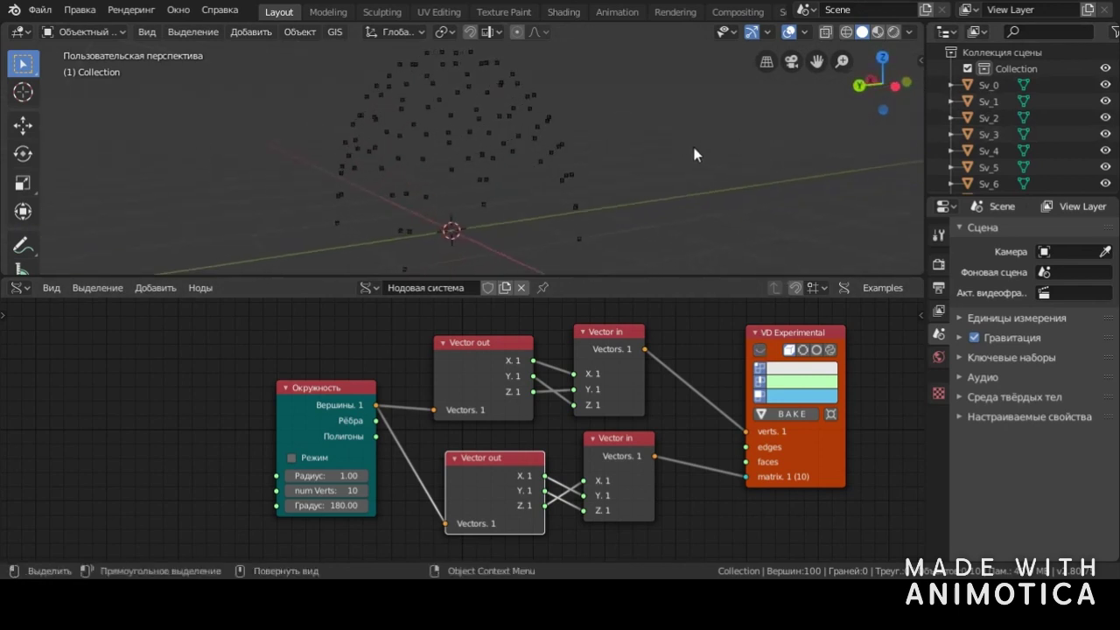
{"action": "key", "text": "a"}
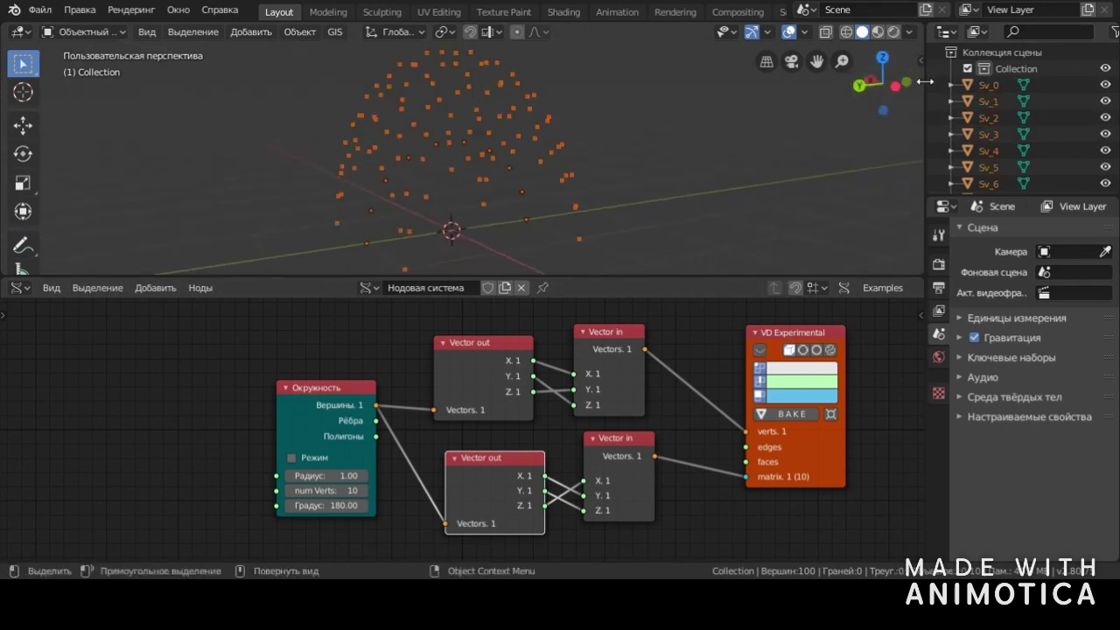
{"action": "right_click", "coordinate": [985, 91]}
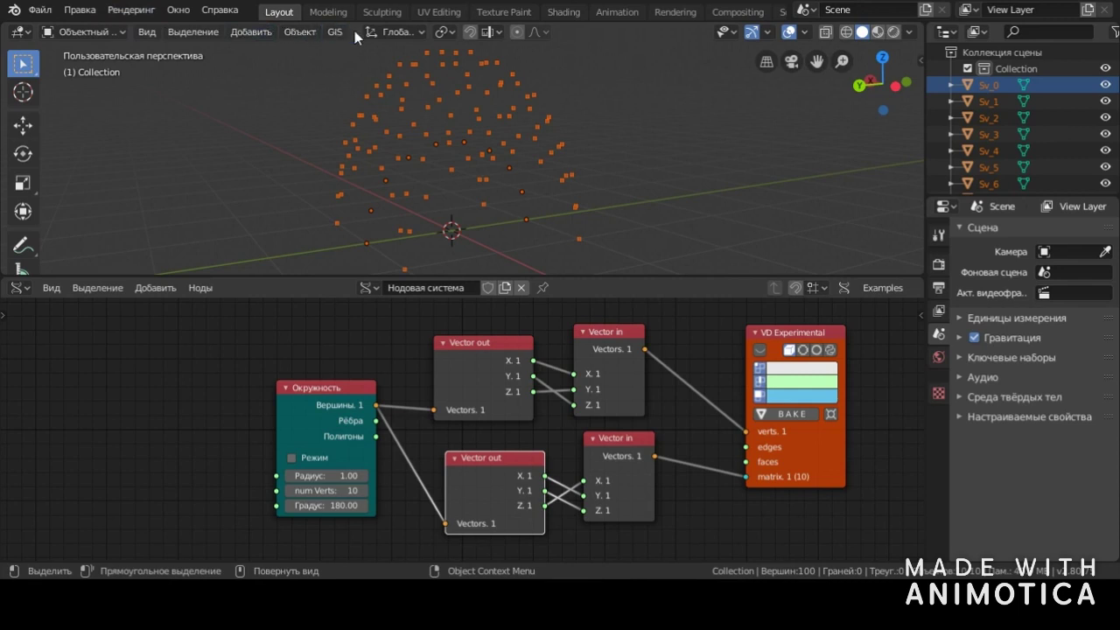
- Deselect all the baked objects, then select Sv_0 to show its location 0, 1 m, 0
{"action": "left_click", "coordinate": [263, 39]}
{"action": "left_click", "coordinate": [742, 116]}
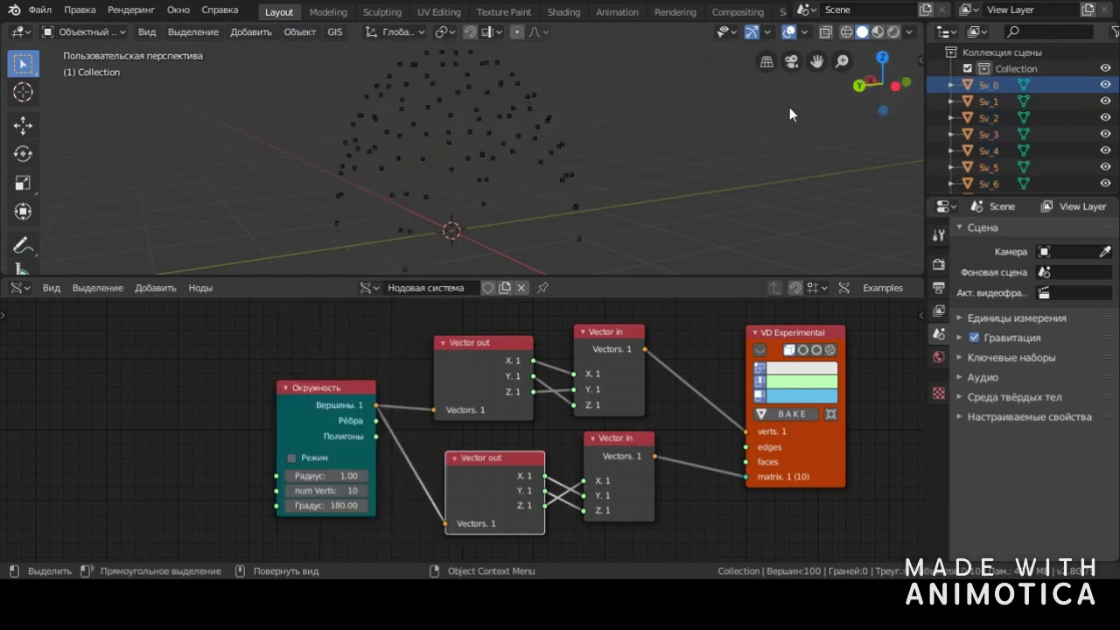
{"action": "left_click", "coordinate": [985, 88]}
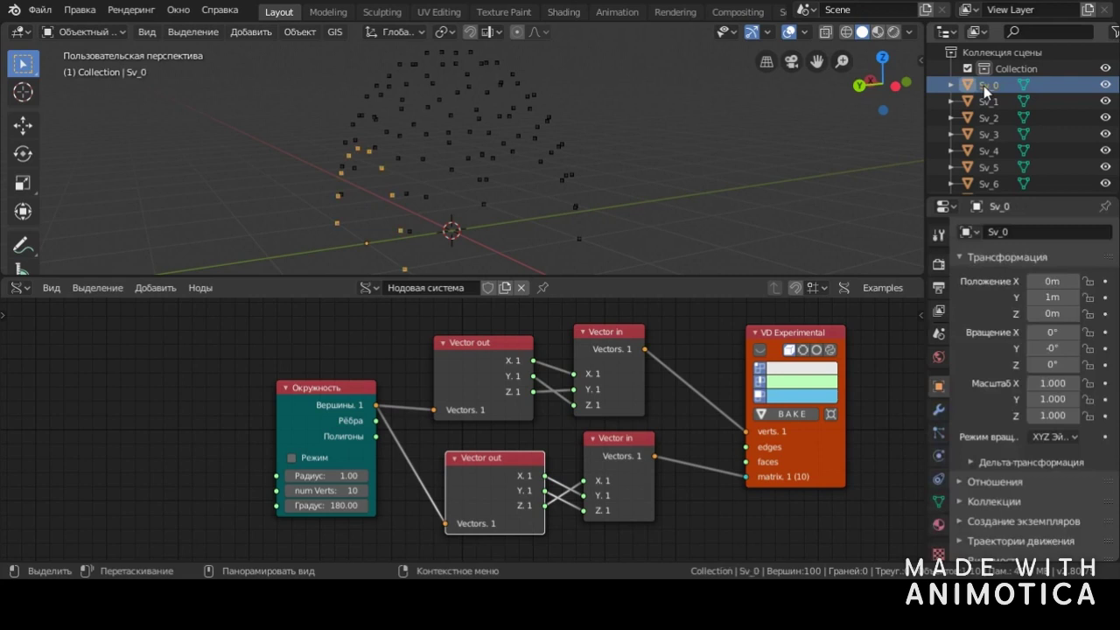
- Select only Sv_6 to inspect its location 0, -0.5 m, 0.8660
{"action": "key", "text": "a"}
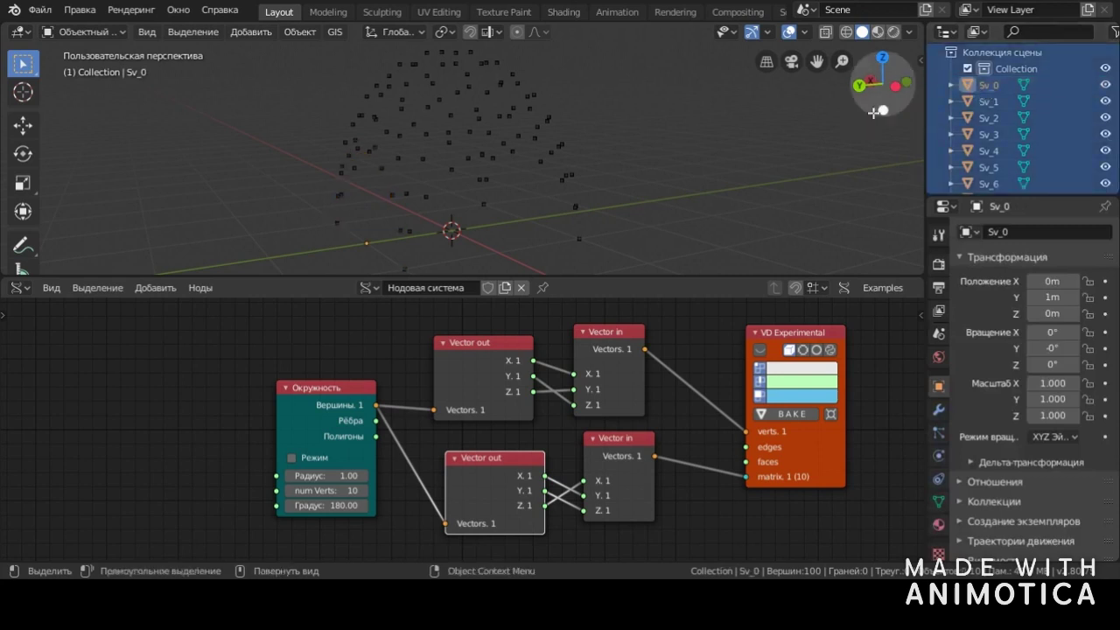
{"action": "left_click", "coordinate": [791, 128]}
{"action": "left_click", "coordinate": [973, 87]}
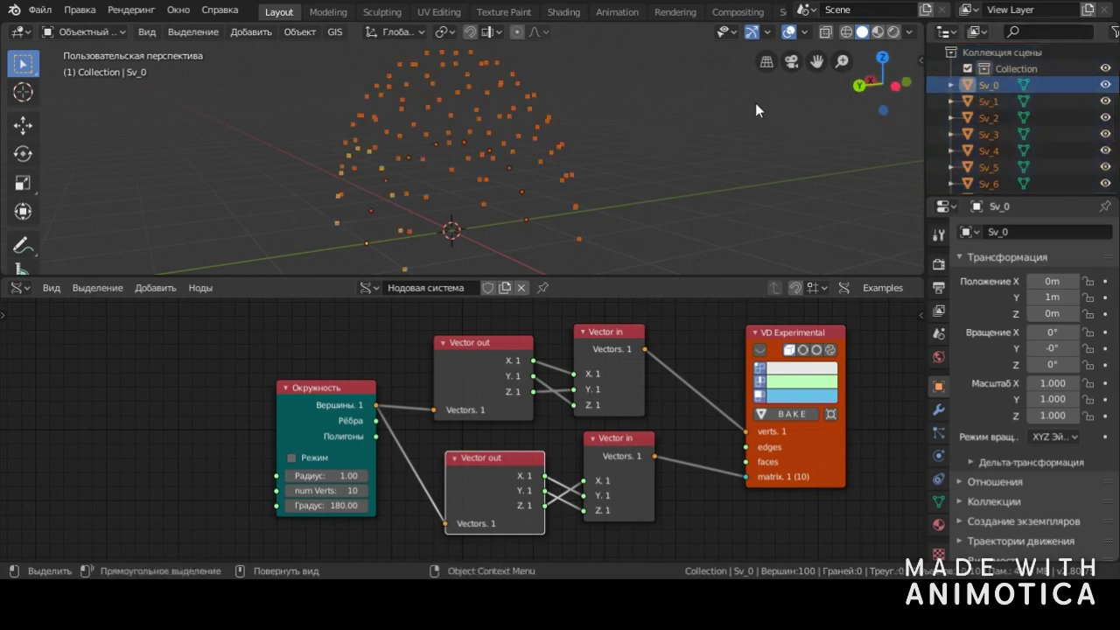
{"action": "left_click", "coordinate": [993, 180]}
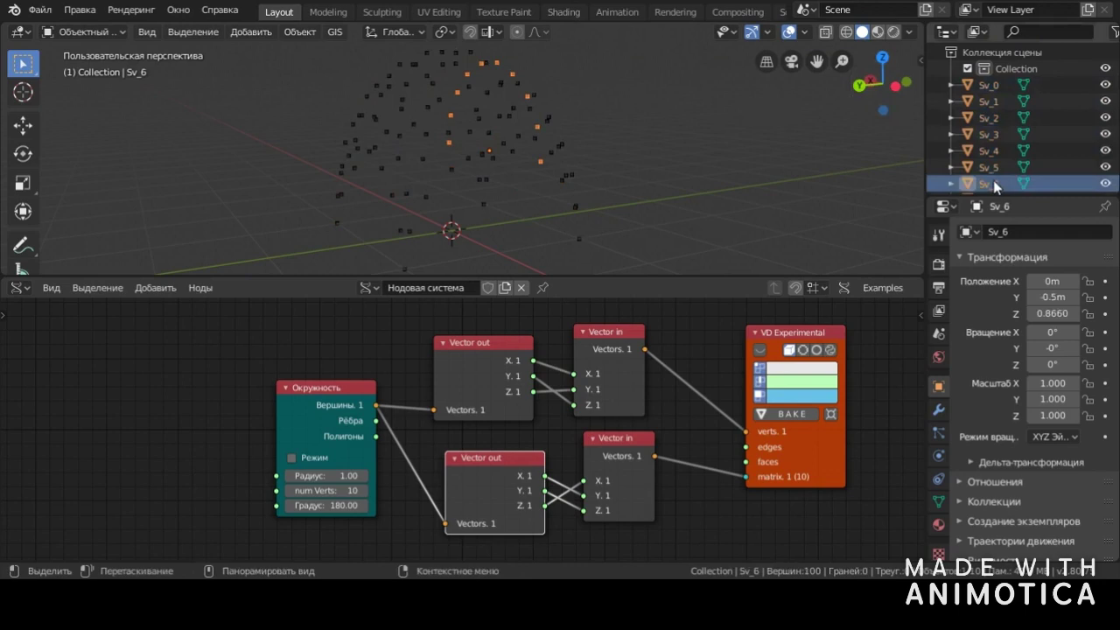